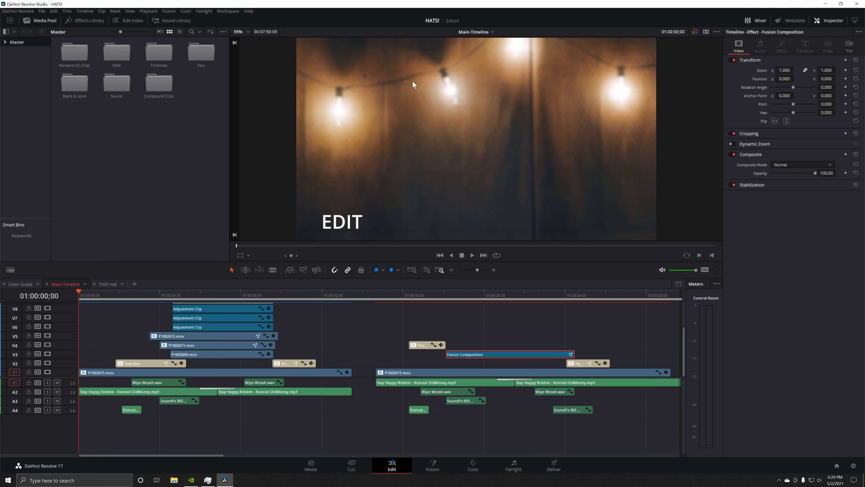
# Preview the finished Edit and Fusion versions of the hat title sequence in Main-Timeline.
pyautogui.click(486, 295)
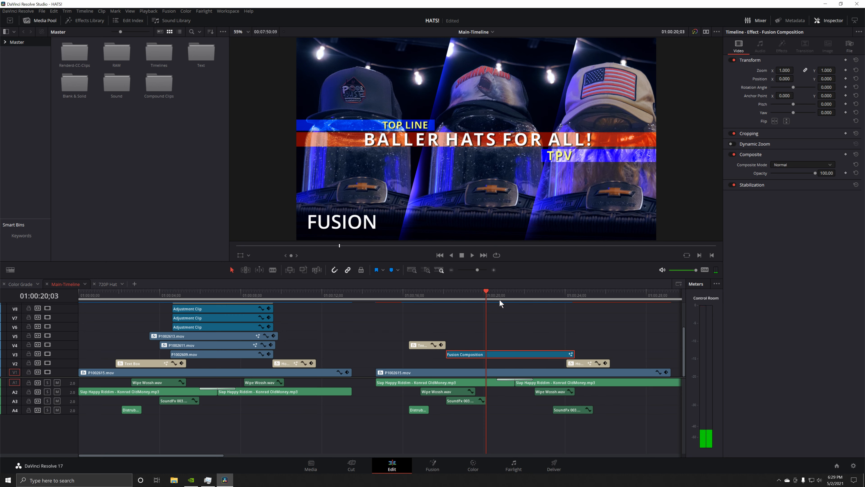
pyautogui.moveTo(485, 296); pyautogui.dragTo(92, 303)
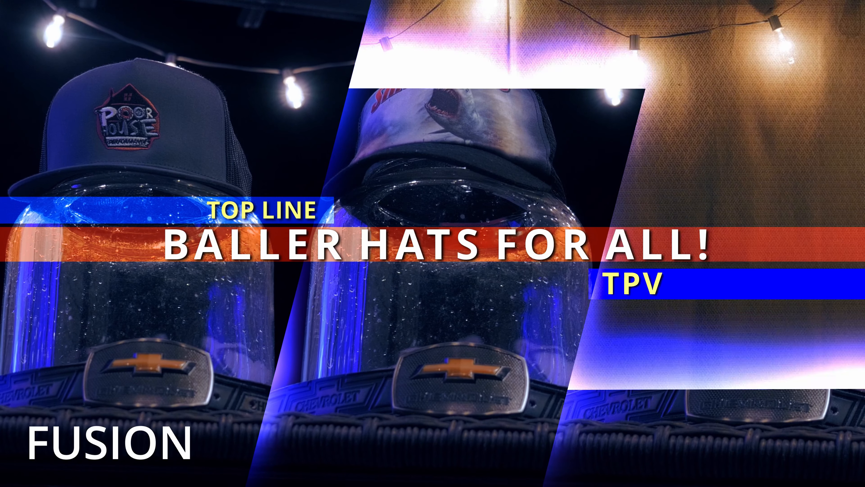
pyautogui.press('Escape')
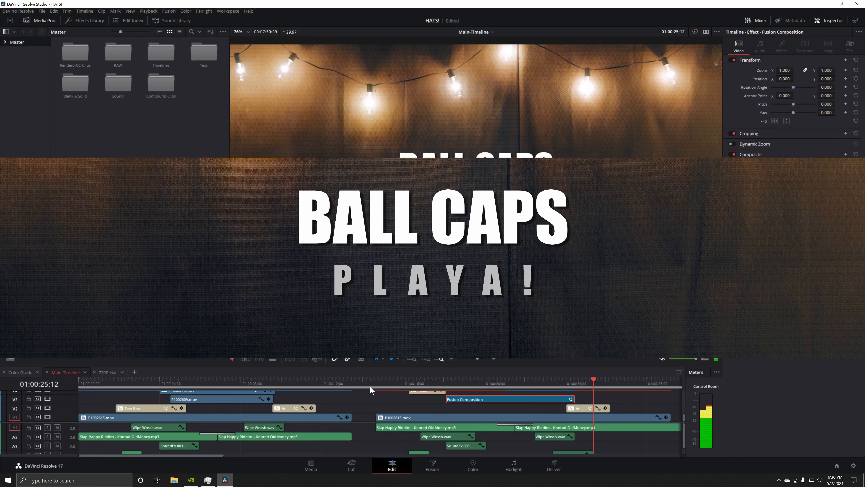
pyautogui.press('space')
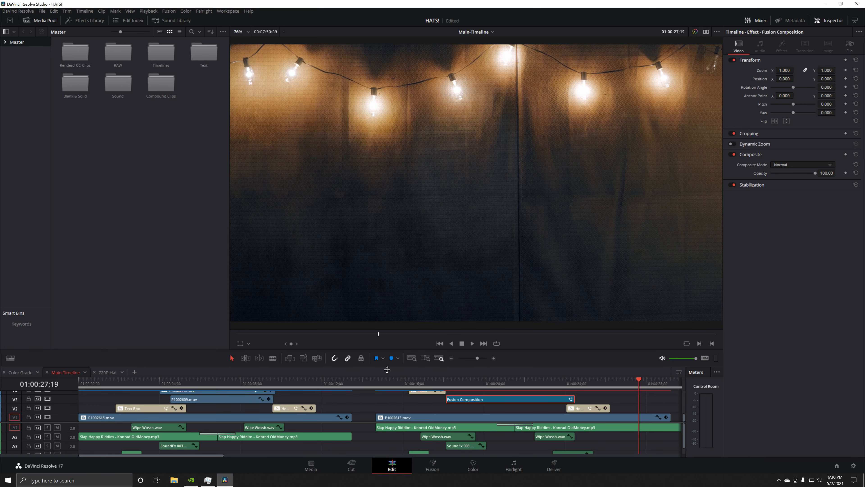
# Open the Fusion Composition clip in the Fusion page and examine its complete node tree.
pyautogui.moveTo(388, 370); pyautogui.dragTo(387, 258)
pyautogui.rightClick(487, 339)
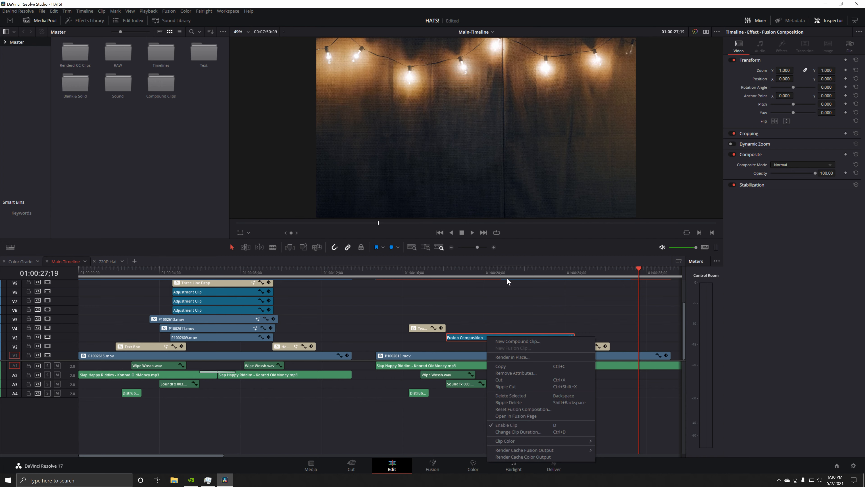
pyautogui.click(509, 417)
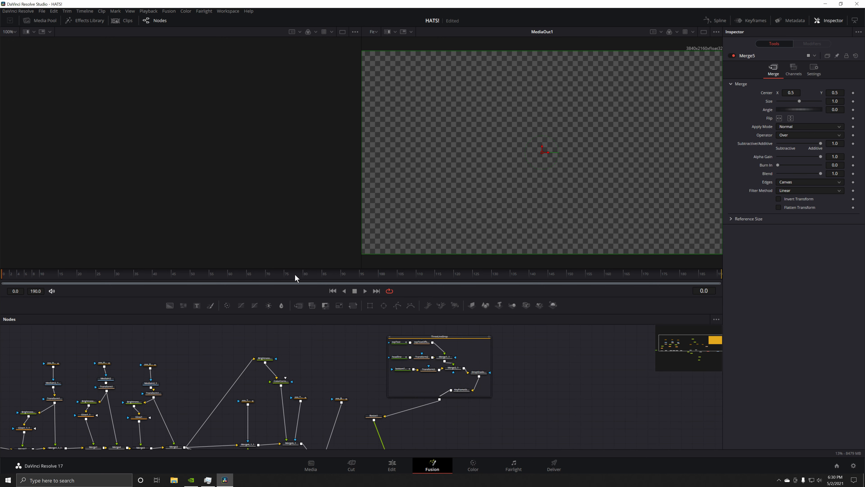
pyautogui.moveTo(301, 271); pyautogui.dragTo(302, 172)
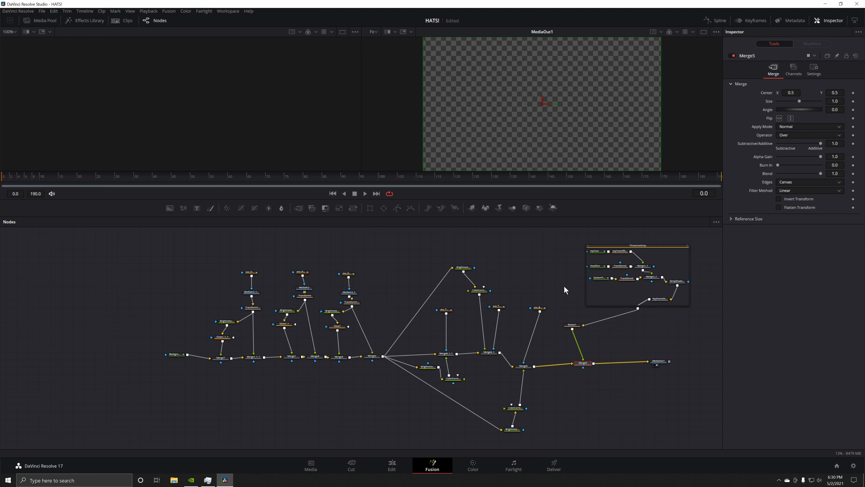
pyautogui.moveTo(597, 355); pyautogui.dragTo(518, 345)
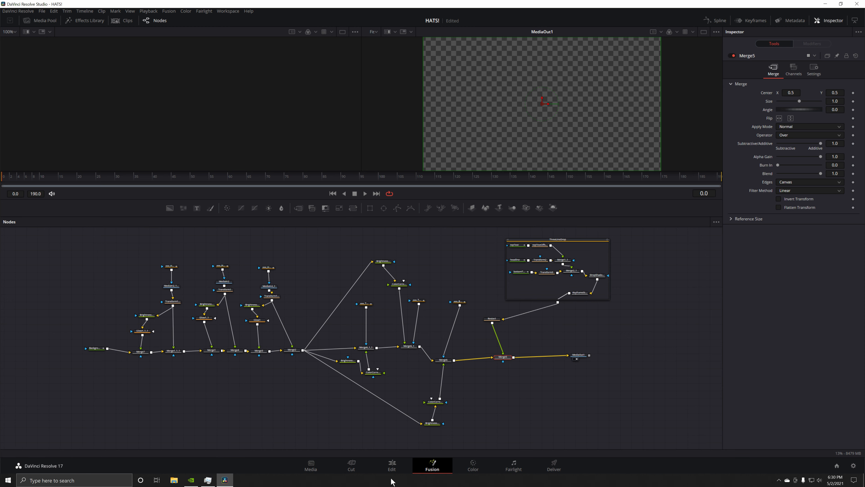
# Return to the Edit page and compare the stacked clips of the Edit version with the single Fusion Composition version in Main-Timeline.
pyautogui.click(392, 465)
pyautogui.click(207, 288)
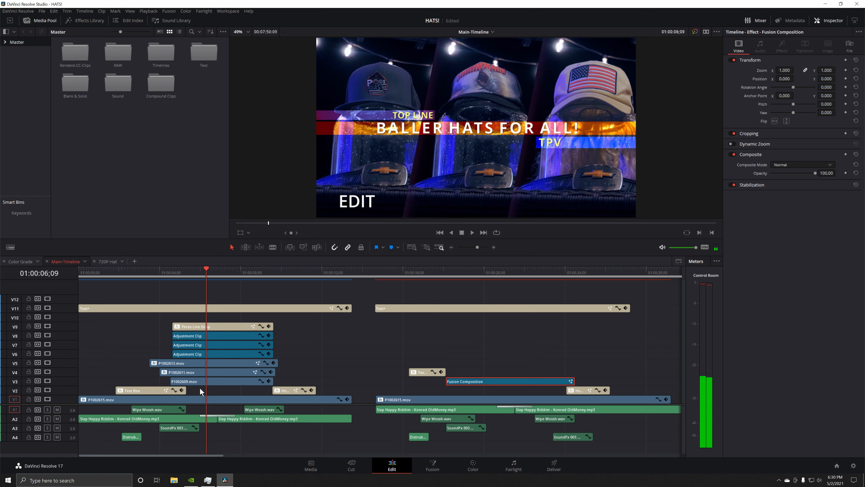
pyautogui.moveTo(138, 290); pyautogui.dragTo(266, 443)
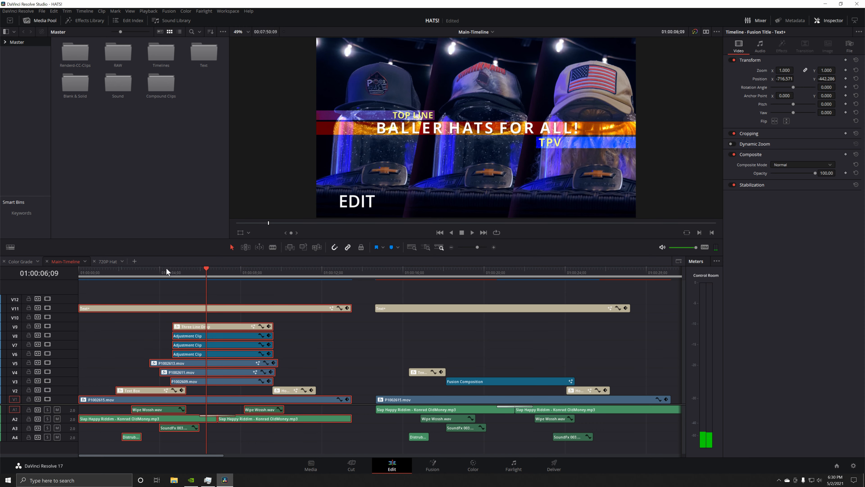
pyautogui.click(465, 272)
pyautogui.click(475, 271)
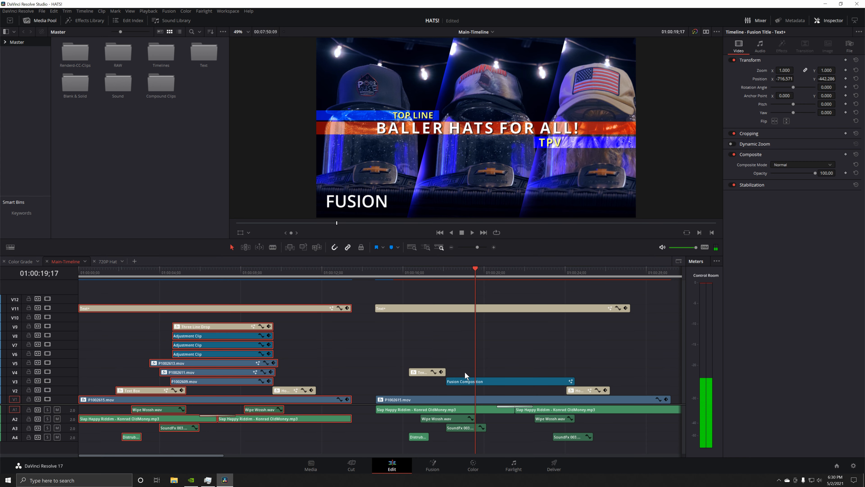
# Switch to the 720P Hat timeline and set the project's timeline resolution to 1280 x 720 HD 720P.
pyautogui.click(112, 263)
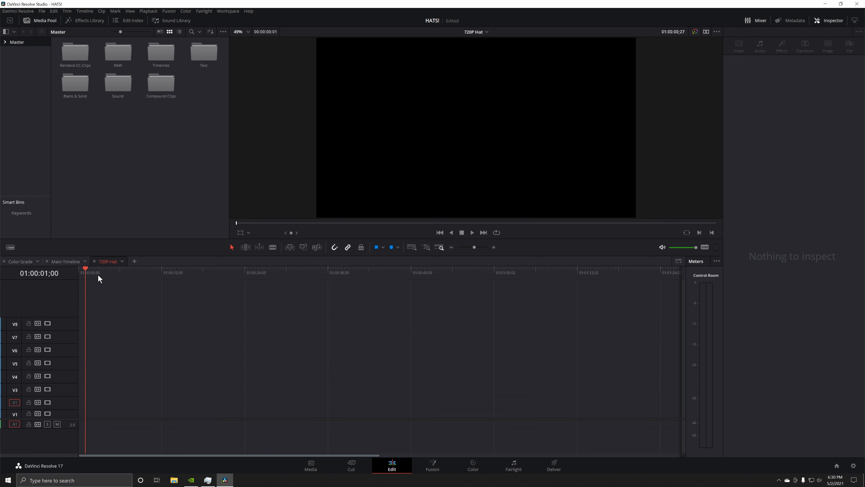
pyautogui.click(853, 465)
pyautogui.click(430, 90)
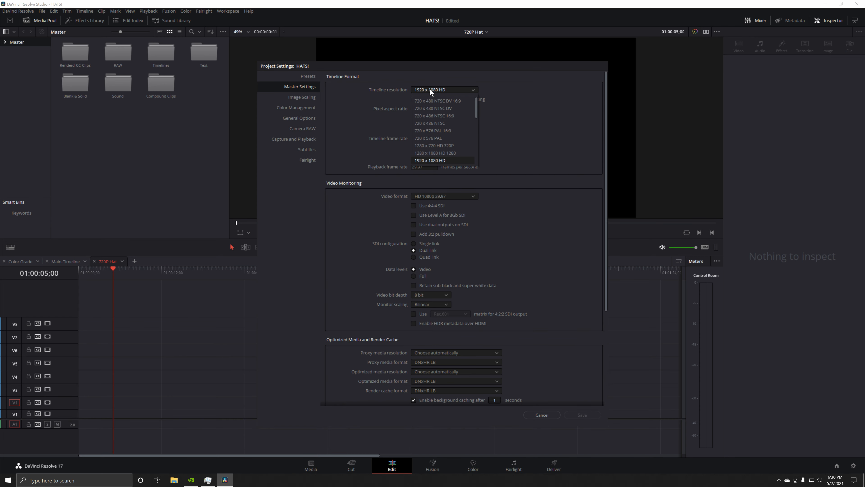
pyautogui.click(437, 147)
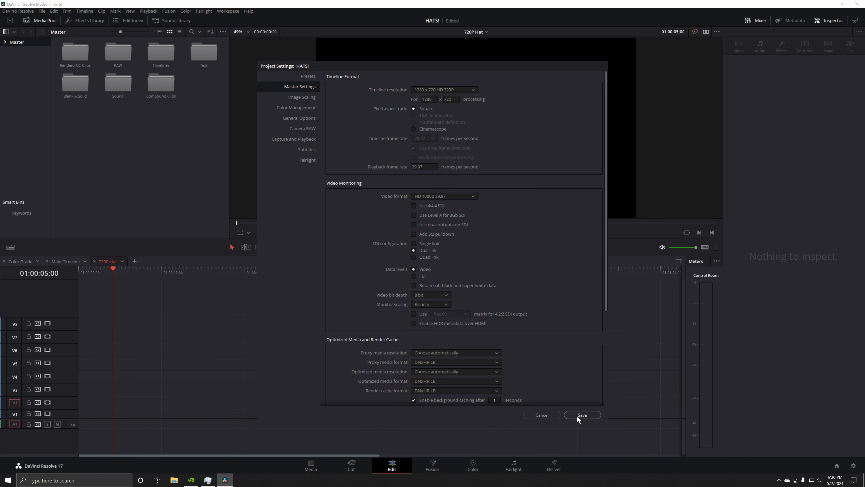
pyautogui.click(581, 415)
# Place 720P-1002615.mov from the 720P bin at the start of track V1 and preview it as the background.
pyautogui.press('Home')
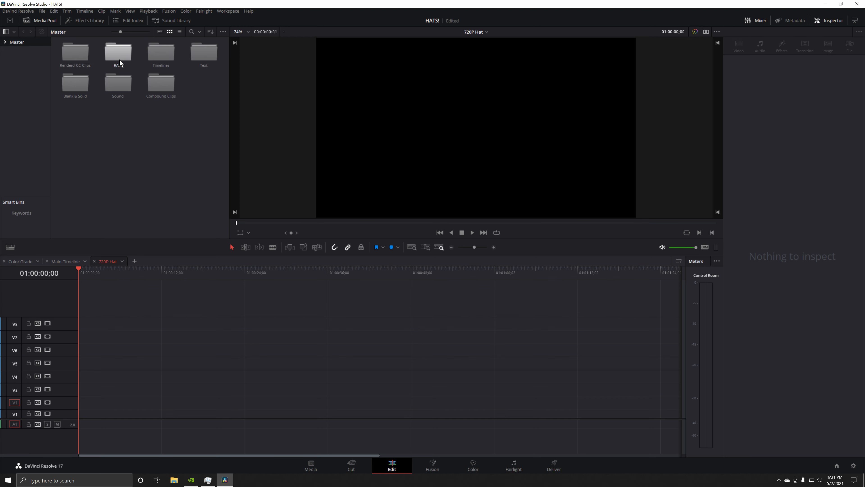
pyautogui.doubleClick(81, 58)
pyautogui.doubleClick(76, 60)
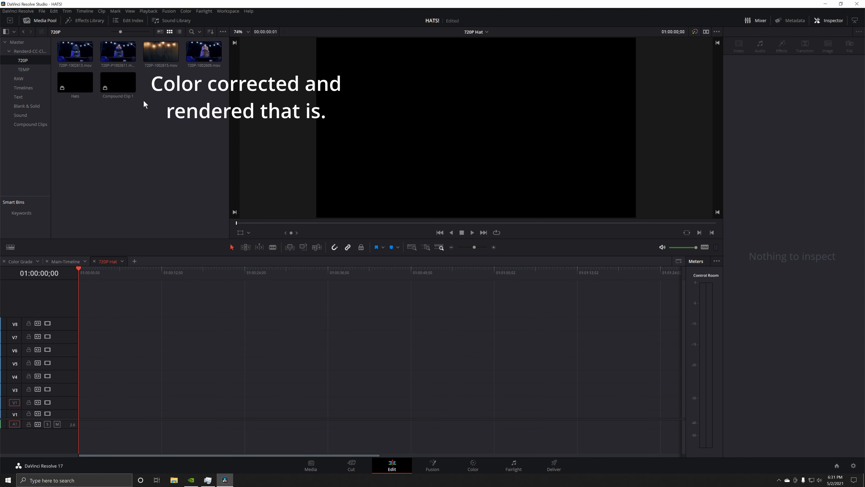
pyautogui.moveTo(161, 51); pyautogui.dragTo(98, 434)
pyautogui.moveTo(95, 273); pyautogui.dragTo(178, 351)
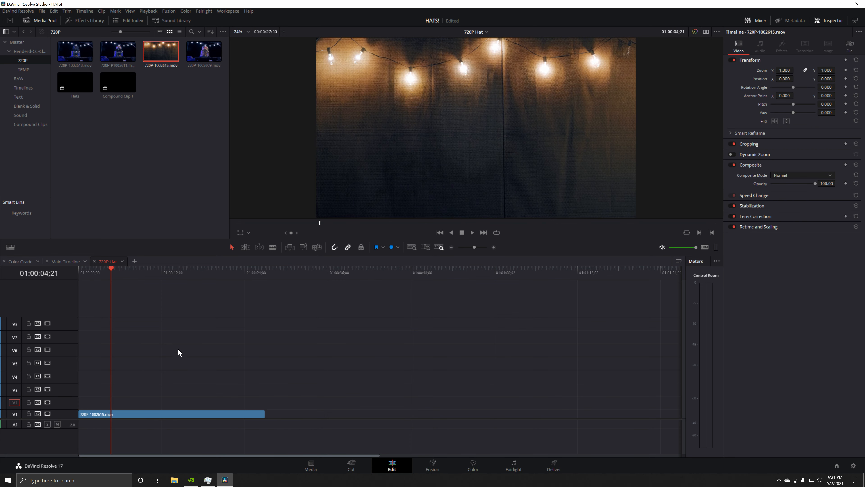
pyautogui.moveTo(444, 421); pyautogui.dragTo(448, 377)
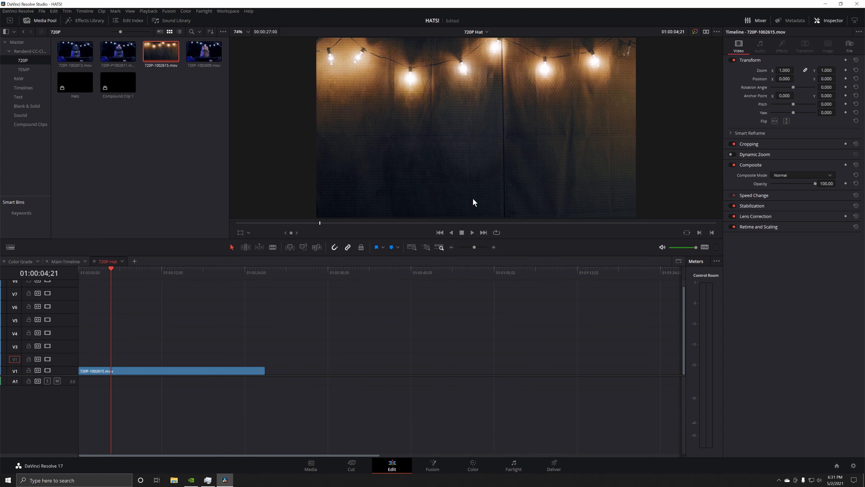
pyautogui.moveTo(132, 275)
pyautogui.mouseDown()
pyautogui.moveTo(206, 271)
pyautogui.moveTo(144, 283)
pyautogui.mouseUp()
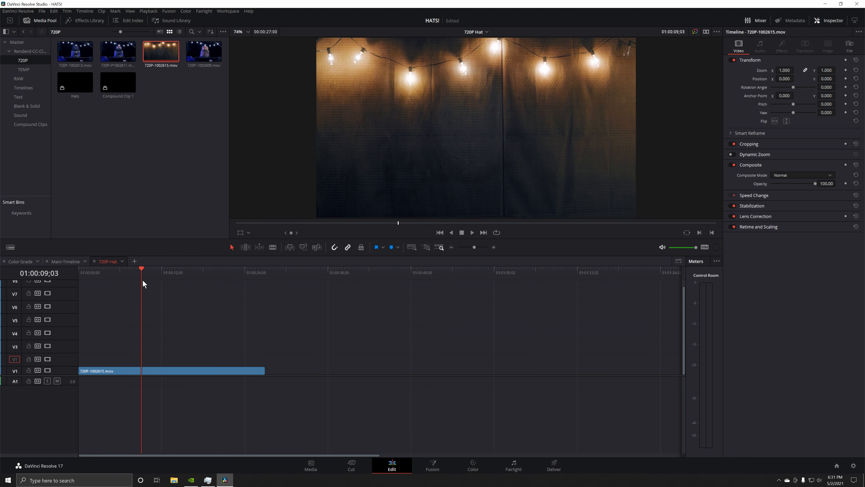
pyautogui.press('space')
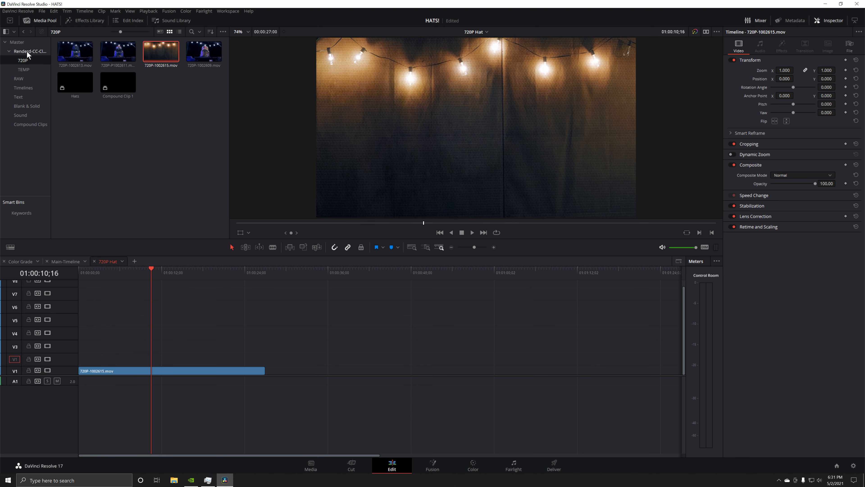
# Compare the raw background clip P1002615.MOV with its color-corrected version 720P-1002615.mov in the viewer.
pyautogui.click(23, 79)
pyautogui.click(116, 55)
pyautogui.doubleClick(115, 54)
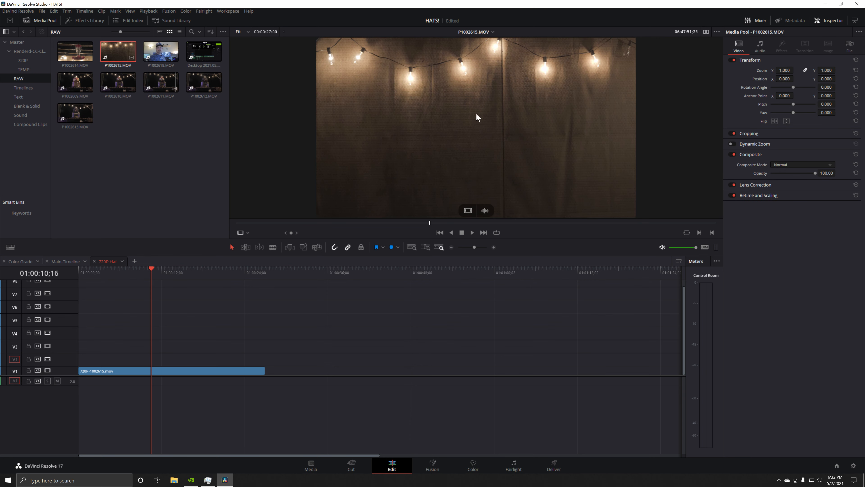
pyautogui.click(26, 61)
pyautogui.doubleClick(163, 56)
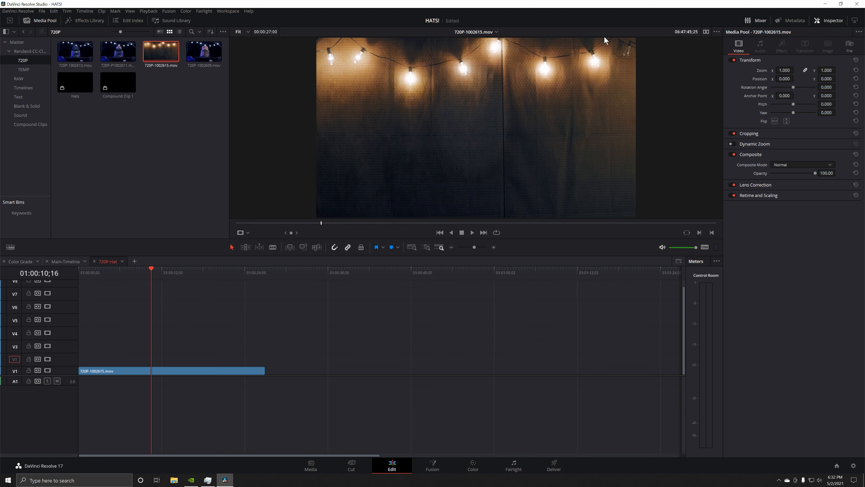
pyautogui.moveTo(147, 276); pyautogui.dragTo(108, 273)
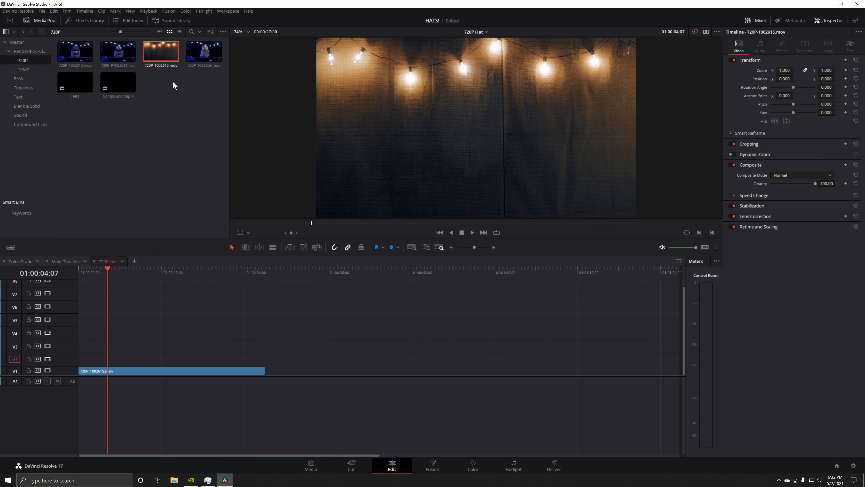
# Preview the hat clip 720P-1002613.mov and review the layered hat section of the Edit version in Main-Timeline.
pyautogui.doubleClick(75, 52)
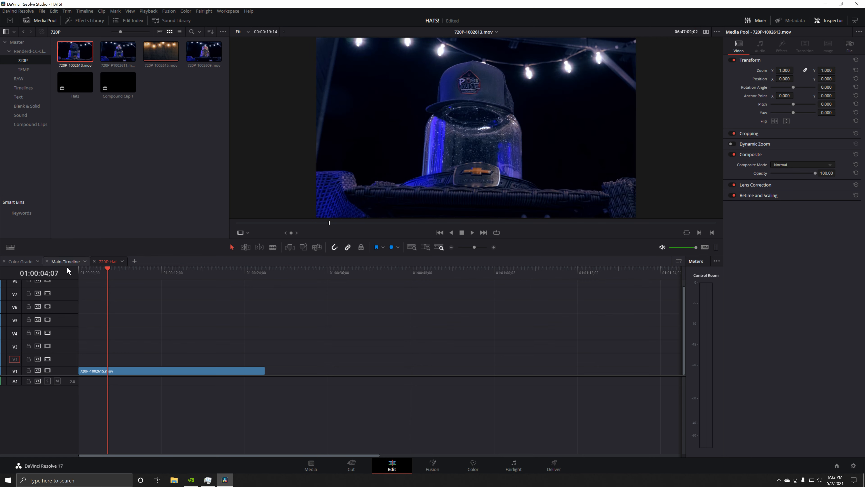
pyautogui.moveTo(110, 270); pyautogui.dragTo(97, 271)
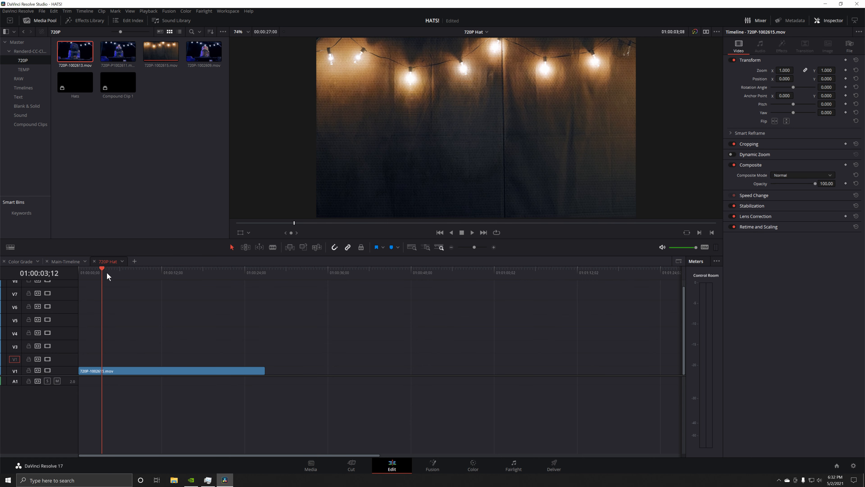
pyautogui.click(73, 262)
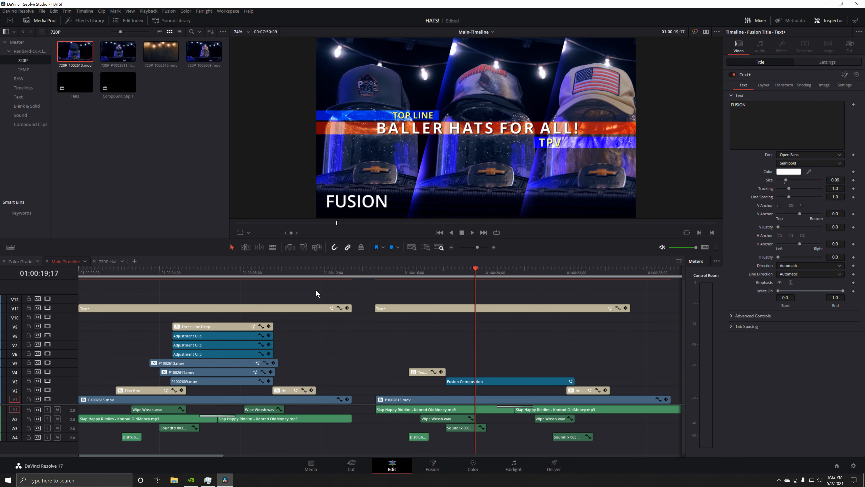
pyautogui.moveTo(173, 272); pyautogui.dragTo(217, 271)
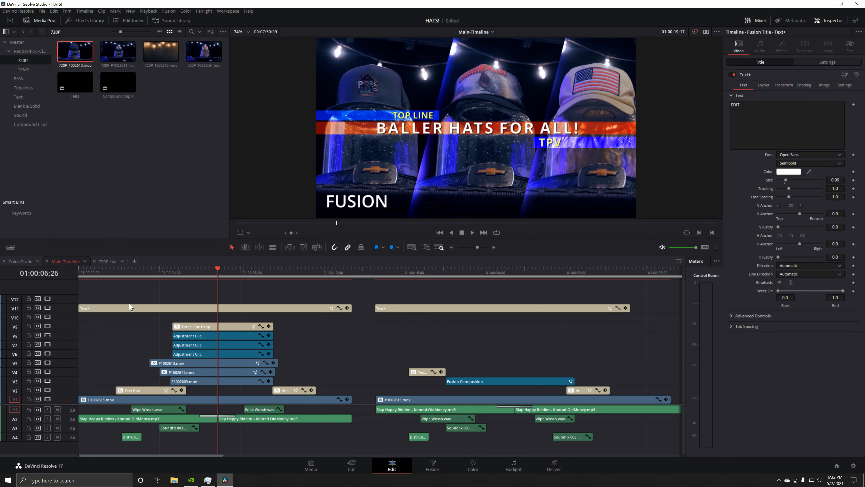
# In the 720P Hat timeline, stack 720P-1002613.mov, 720P-P1002611.mov and 720P-1002609.mov from top to bottom above the background, starting at 01:00:05;08.
pyautogui.click(112, 264)
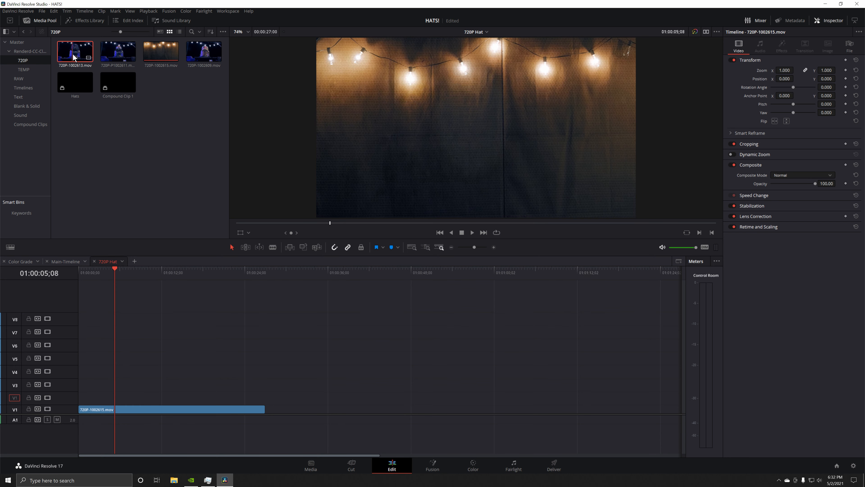
pyautogui.moveTo(92, 71); pyautogui.dragTo(116, 400)
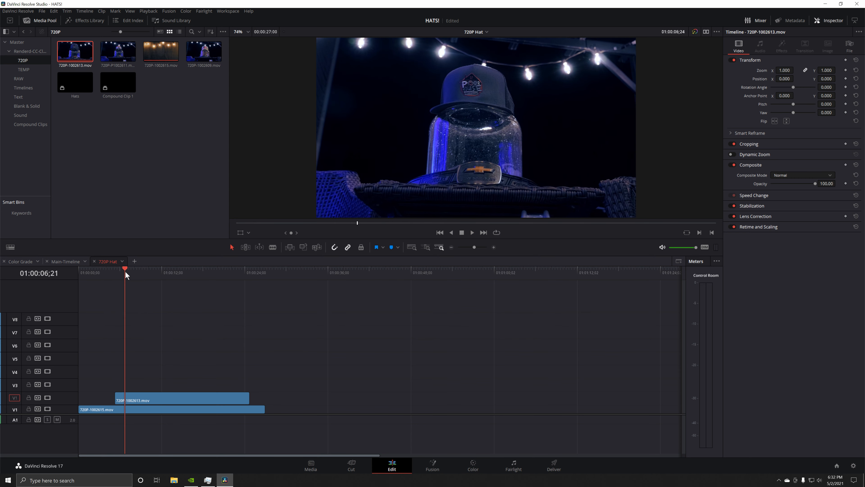
pyautogui.moveTo(118, 51); pyautogui.dragTo(137, 389)
pyautogui.click(145, 272)
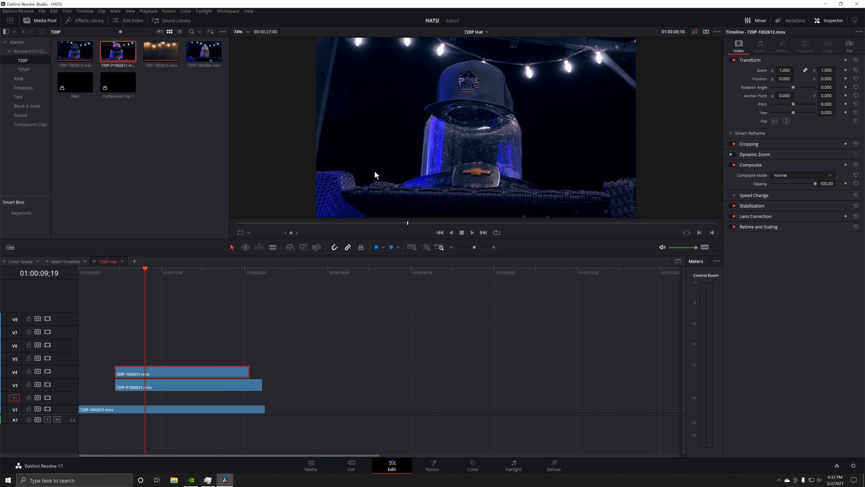
pyautogui.moveTo(204, 51); pyautogui.dragTo(135, 421)
# Temporarily disable tracks V3 and V4 to check each stacked hat clip, re-enable both, and move the playhead to the hat clips' start at 01:00:05;08.
pyautogui.click(48, 384)
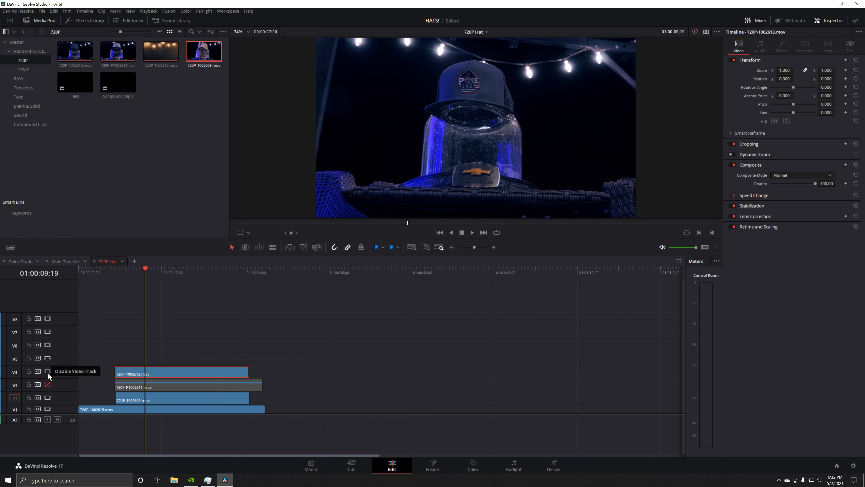
pyautogui.click(47, 371)
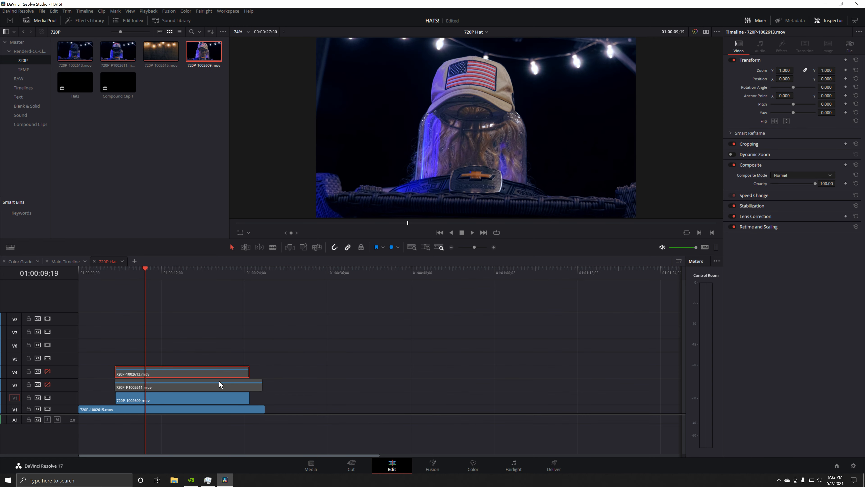
pyautogui.click(48, 384)
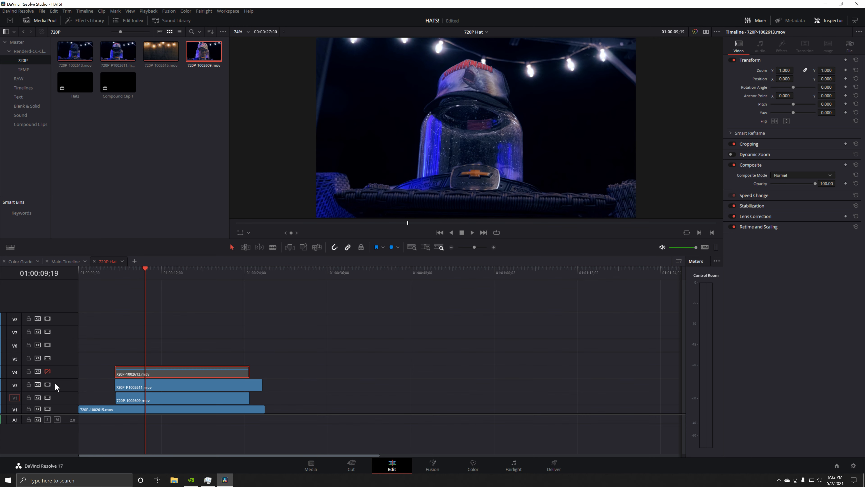
pyautogui.click(48, 372)
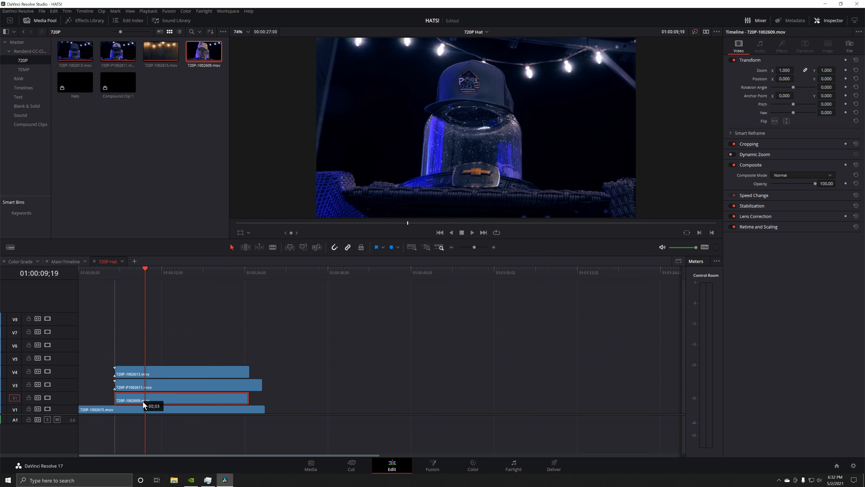
pyautogui.moveTo(149, 273); pyautogui.dragTo(114, 272)
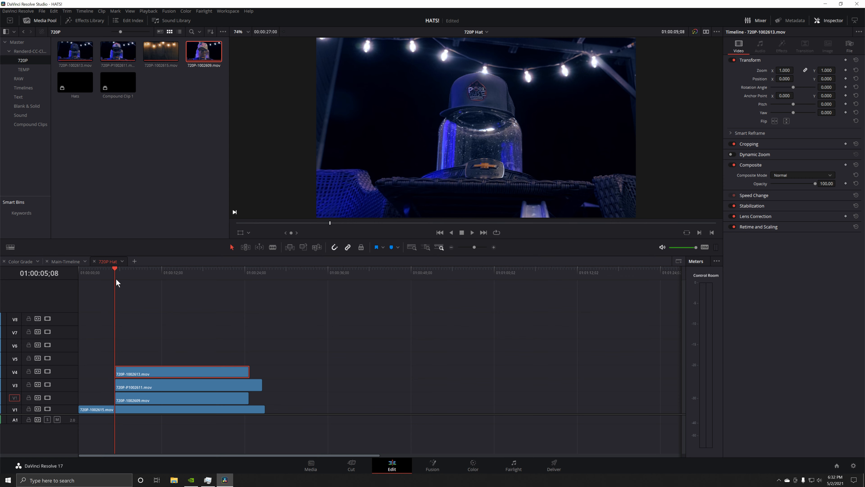
# Cut the three stacked hat clips at 01:00:13;20 and delete their portions after the cut, keeping the background clip intact.
pyautogui.press('space')
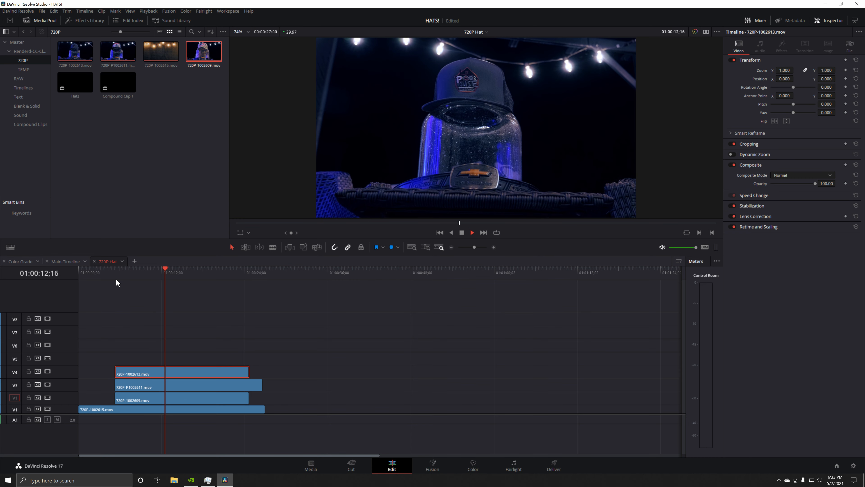
pyautogui.press('space')
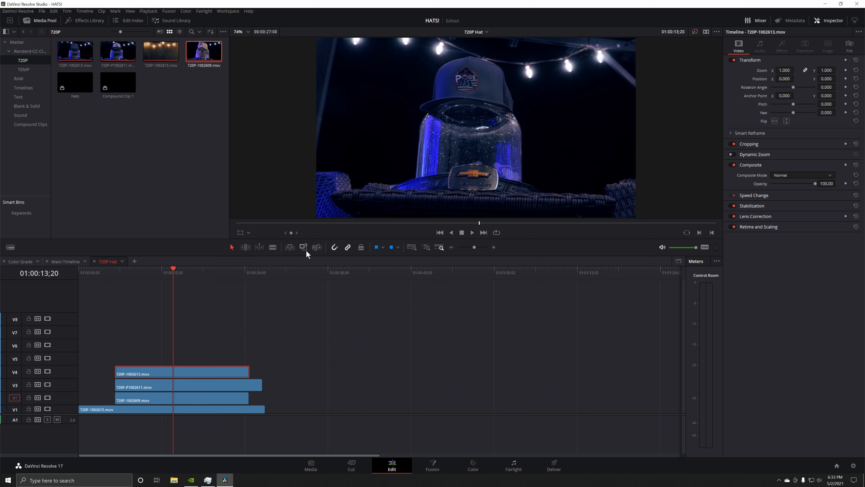
pyautogui.click(275, 249)
pyautogui.click(179, 375)
pyautogui.click(179, 388)
pyautogui.click(178, 401)
pyautogui.press('a')
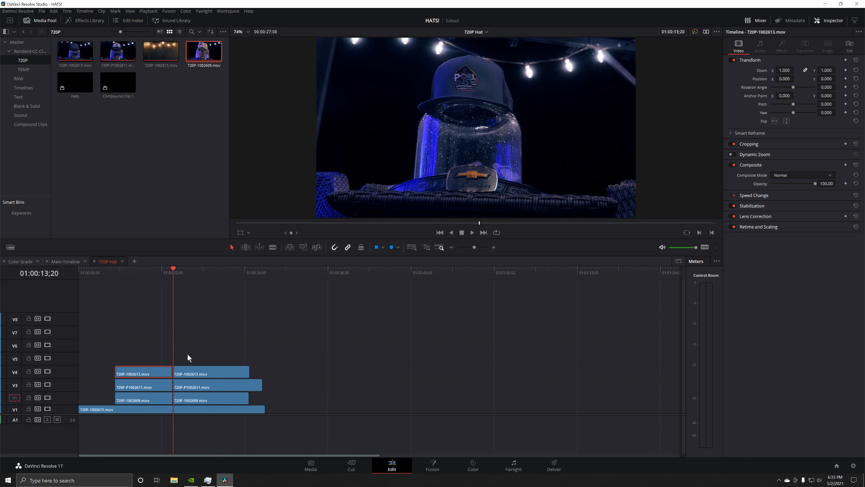
pyautogui.moveTo(195, 336); pyautogui.dragTo(219, 402)
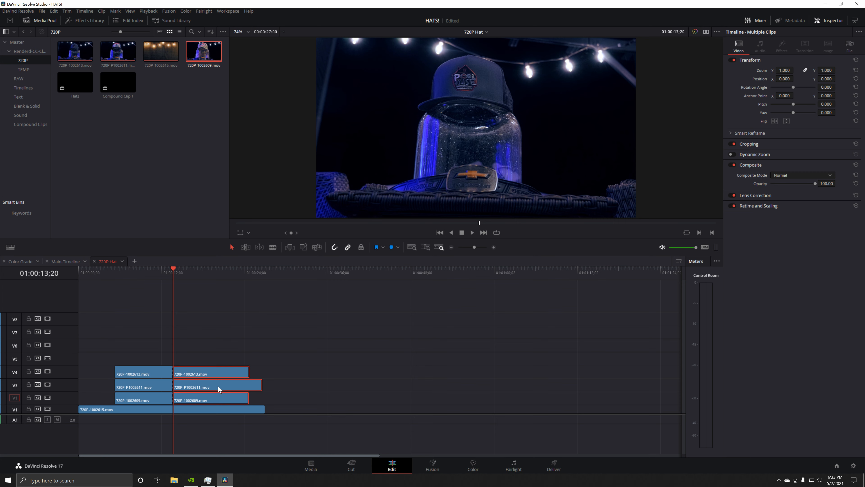
pyautogui.press('Delete')
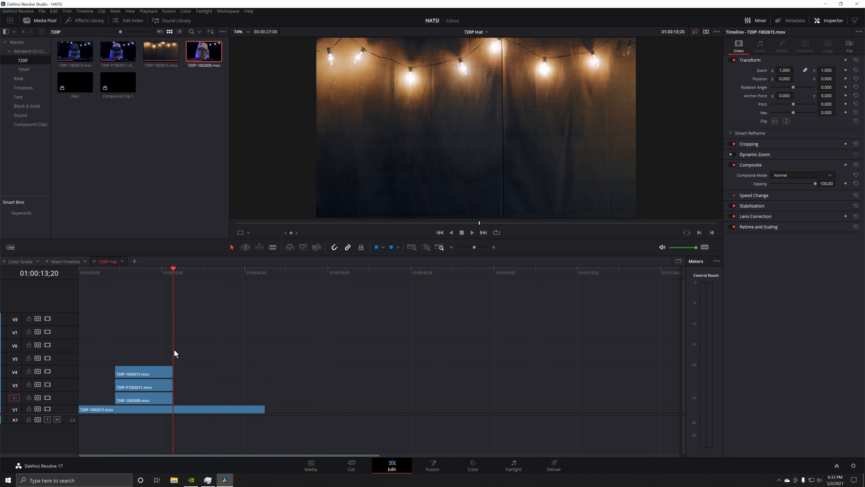
# Examine the trimmed hat stack in the timeline at closer and wider zoom levels and at several playhead positions.
pyautogui.moveTo(173, 273); pyautogui.dragTo(153, 280)
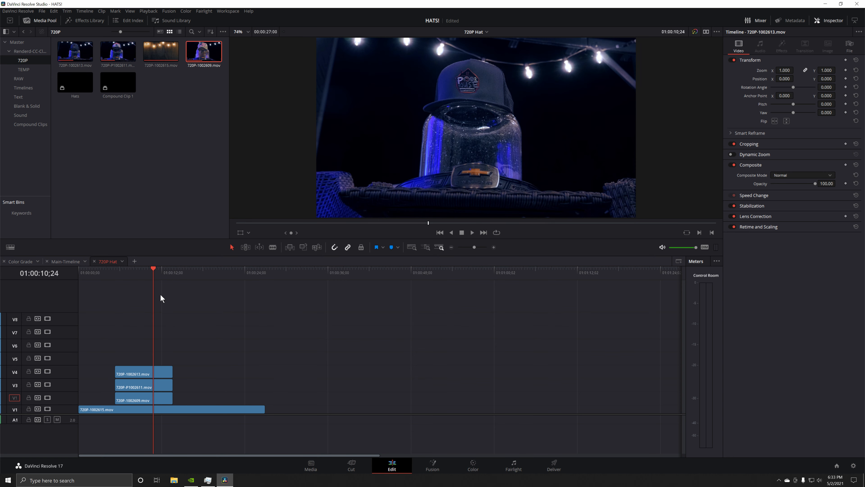
pyautogui.hotkey('ctrl', '=')
pyautogui.hotkey('ctrl', '=')
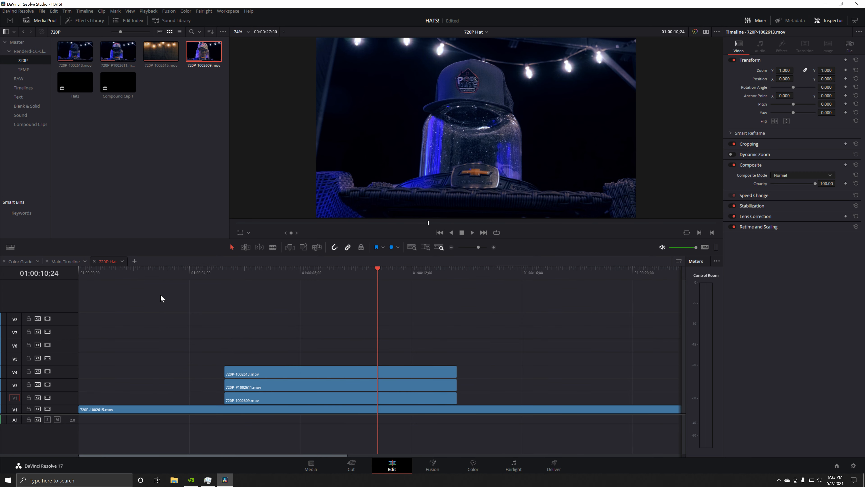
pyautogui.hotkey('ctrl', '=')
pyautogui.scroll(-8, 341, 379)
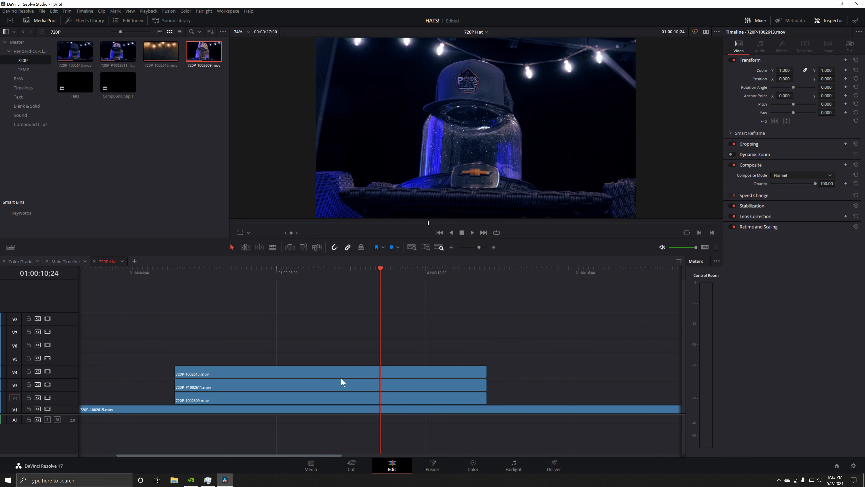
pyautogui.scroll(7, 341, 379)
pyautogui.scroll(-2, 285, 382)
pyautogui.scroll(2, 285, 381)
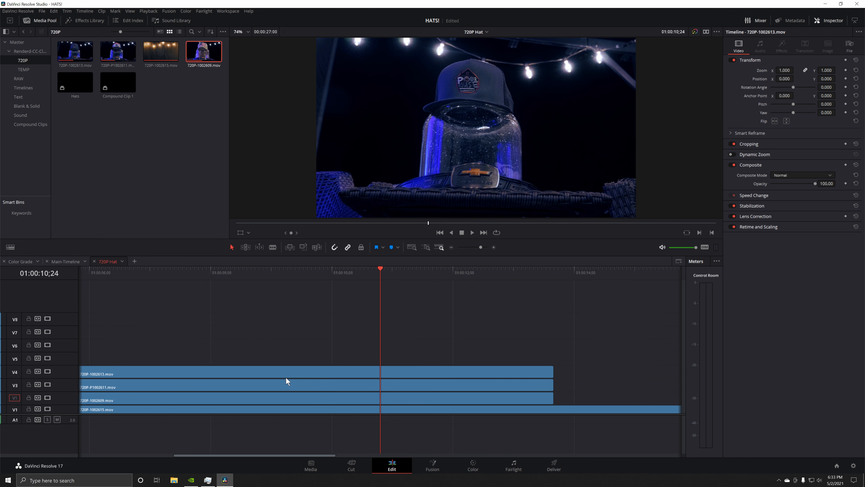
pyautogui.scroll(-5, 286, 378)
pyautogui.scroll(2, 286, 378)
pyautogui.scroll(2, 286, 377)
pyautogui.scroll(-2, 285, 377)
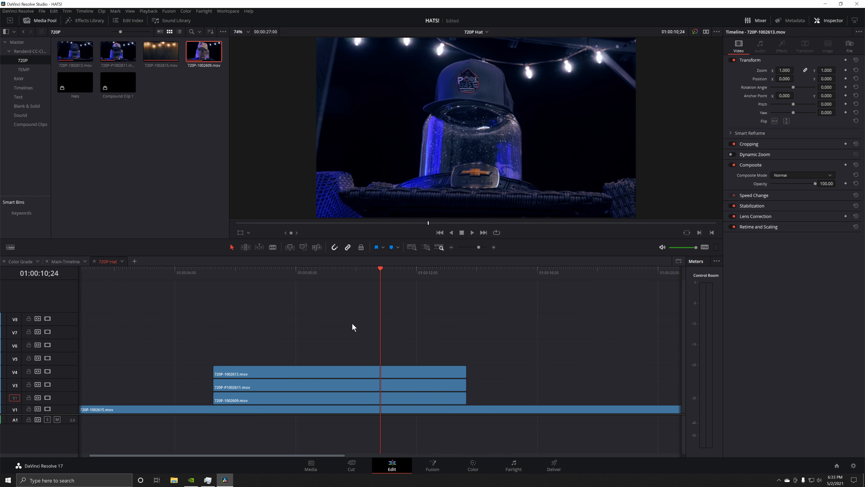
pyautogui.moveTo(381, 273); pyautogui.dragTo(164, 276)
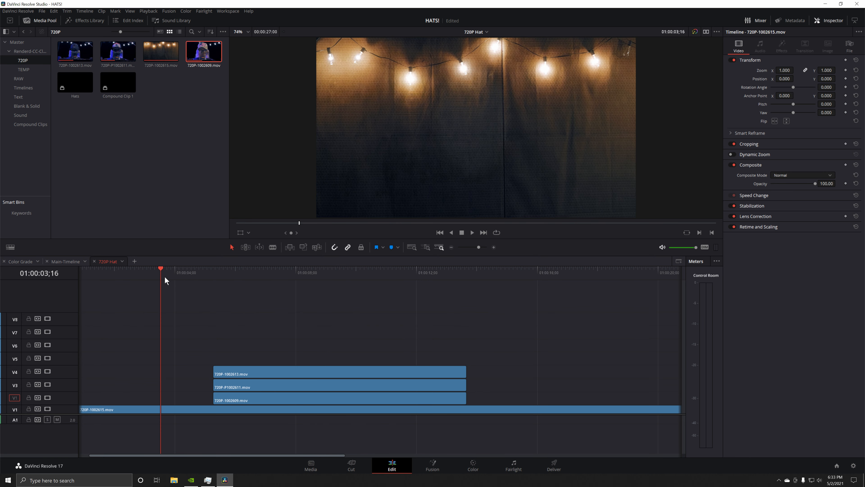
pyautogui.scroll(2, 164, 276)
pyautogui.scroll(-2, 165, 276)
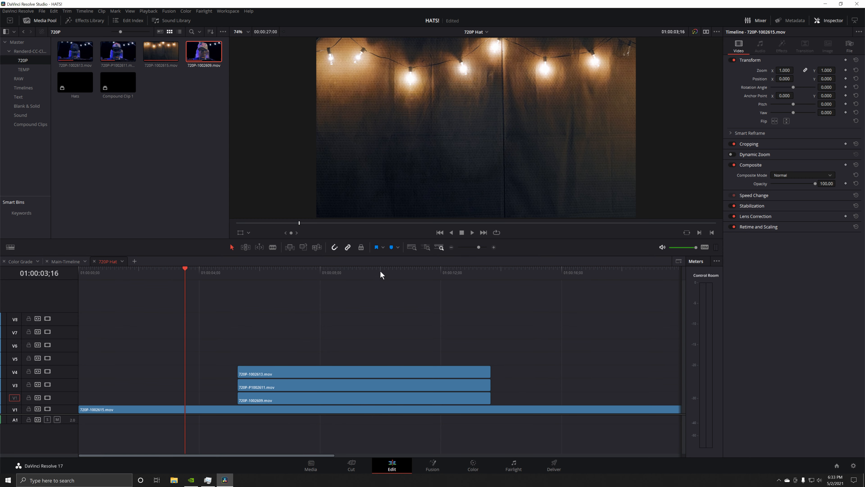
pyautogui.click(375, 274)
pyautogui.scroll(2, 375, 274)
pyautogui.hotkey('ctrl', '=')
pyautogui.hotkey('ctrl', '-')
pyautogui.hotkey('ctrl', '-')
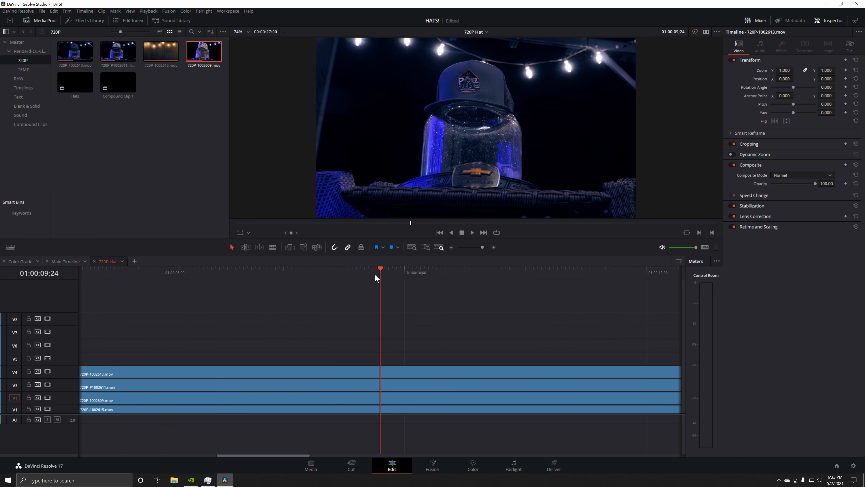
pyautogui.hotkey('ctrl', '=')
pyautogui.hotkey('ctrl', '=')
pyautogui.hotkey('ctrl', '-')
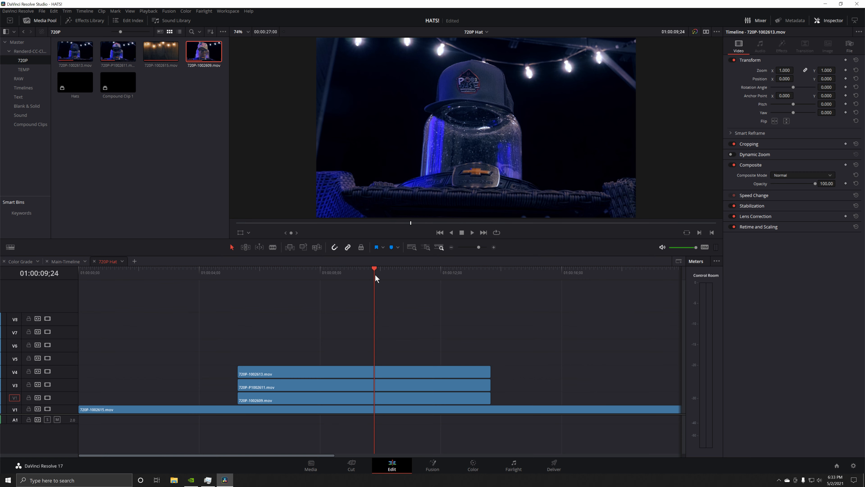
# Select the top hat clip 720P-1002613.mov on V4 and place the playhead at 01:00:06;20.
pyautogui.moveTo(378, 274); pyautogui.dragTo(359, 285)
pyautogui.click(324, 374)
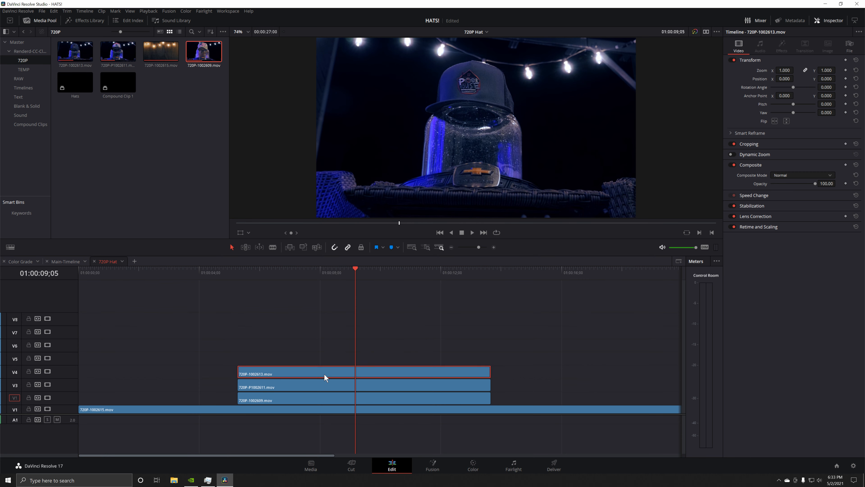
pyautogui.click(339, 274)
pyautogui.click(280, 274)
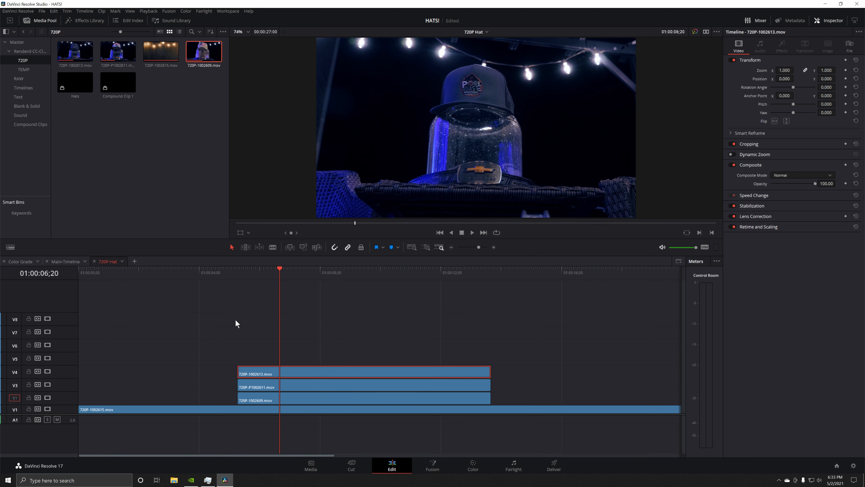
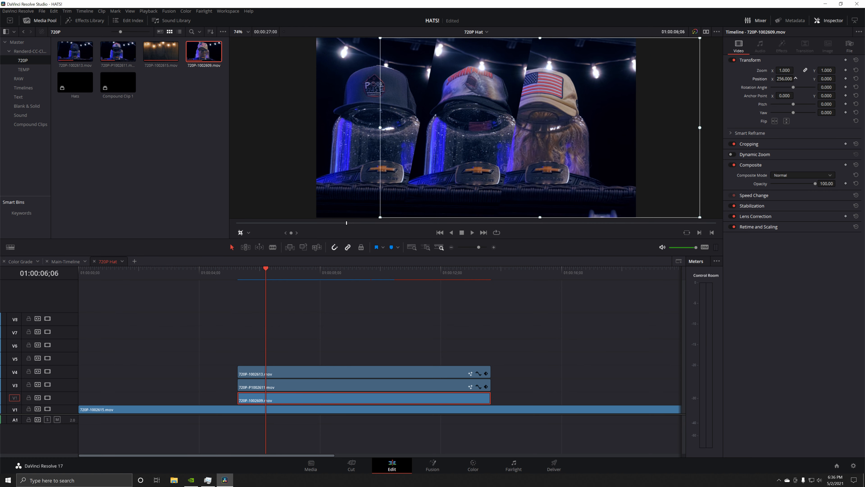
# Set the horizontal position of 720P-P1002611.mov to 33 and of 720P-1002613.mov to -369.
pyautogui.click(418, 390)
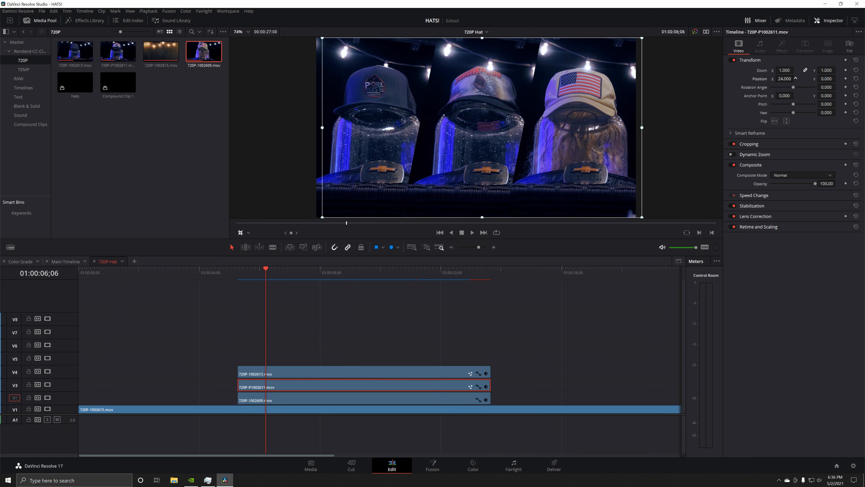
pyautogui.click(389, 378)
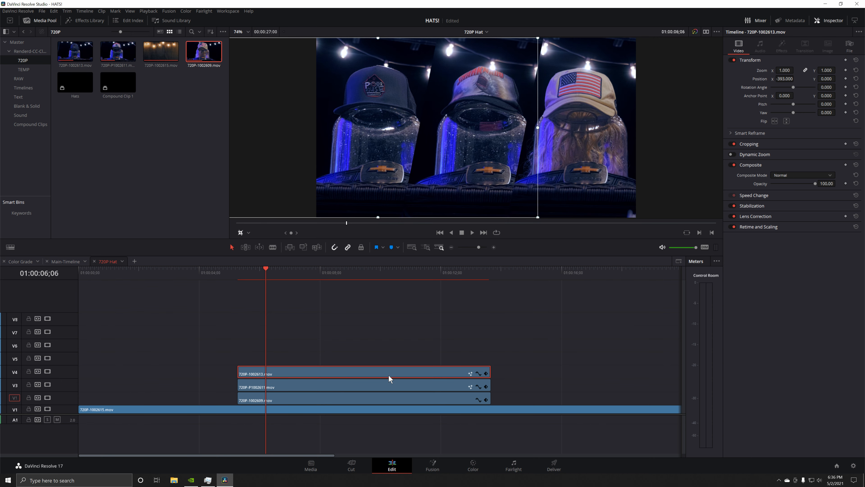
pyautogui.moveTo(791, 78); pyautogui.dragTo(790, 84)
pyautogui.click(390, 385)
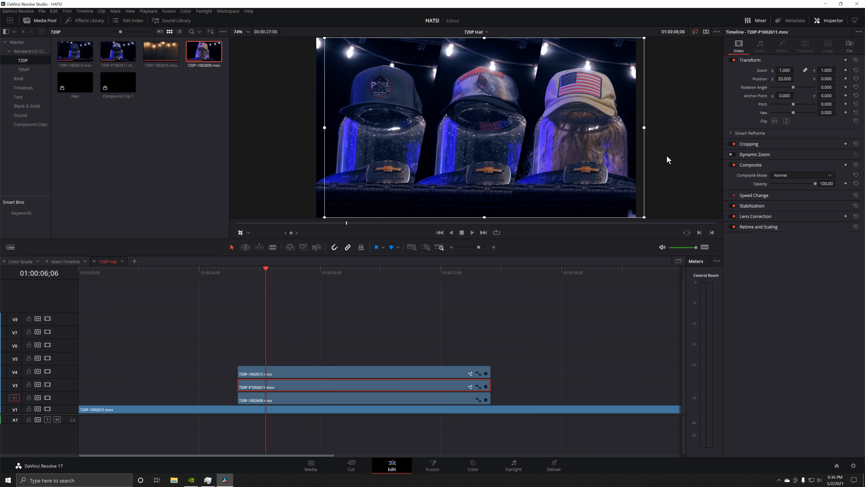
# Set the horizontal position of 720P-1002609.mov to 436, judging the framing at 01:00:10;21.
pyautogui.click(298, 273)
pyautogui.moveTo(309, 276); pyautogui.dragTo(402, 276)
pyautogui.click(370, 401)
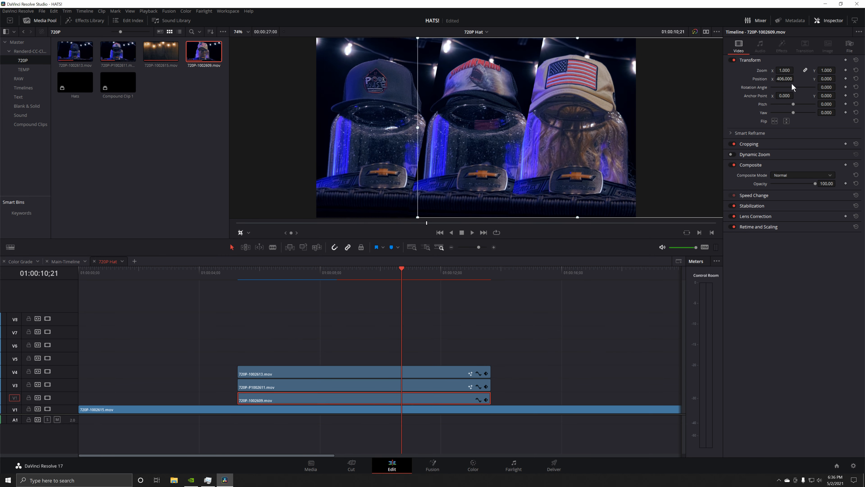
pyautogui.moveTo(796, 78); pyautogui.dragTo(806, 79)
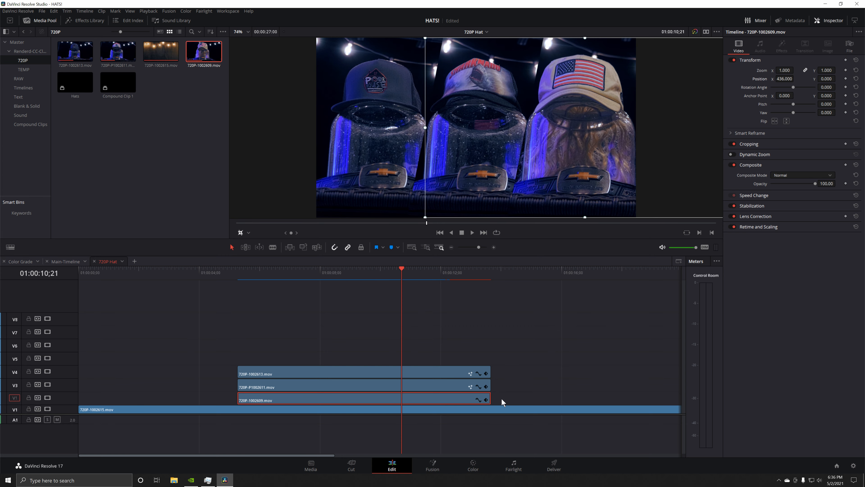
# Set the horizontal position of 720P-1002613.mov to -398, judging the framing at 01:00:09;23.
pyautogui.moveTo(407, 285); pyautogui.dragTo(374, 298)
pyautogui.click(344, 375)
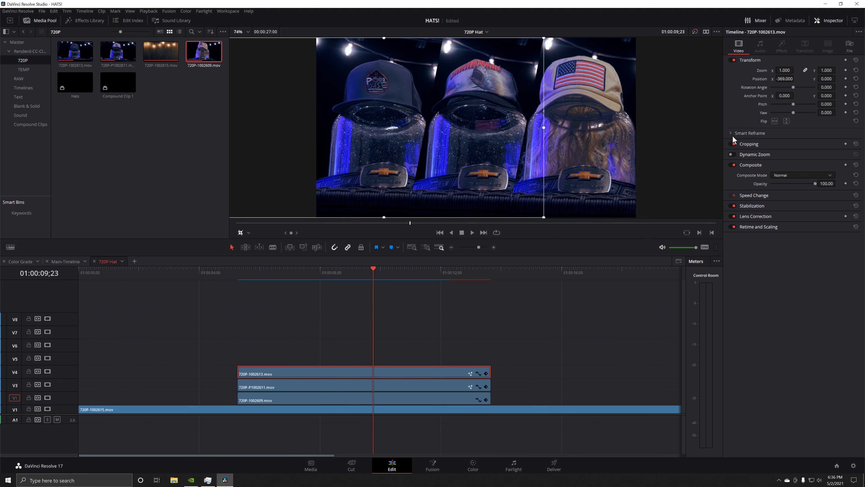
pyautogui.moveTo(785, 78)
pyautogui.mouseDown()
pyautogui.moveTo(775, 79)
pyautogui.moveTo(785, 82)
pyautogui.mouseUp()
pyautogui.click(453, 387)
# Play back the three-hat split screen to check its layout, and return the playhead to the hat clips' start at 01:00:05;08.
pyautogui.click(368, 286)
pyautogui.moveTo(280, 286); pyautogui.dragTo(224, 280)
pyautogui.press('space')
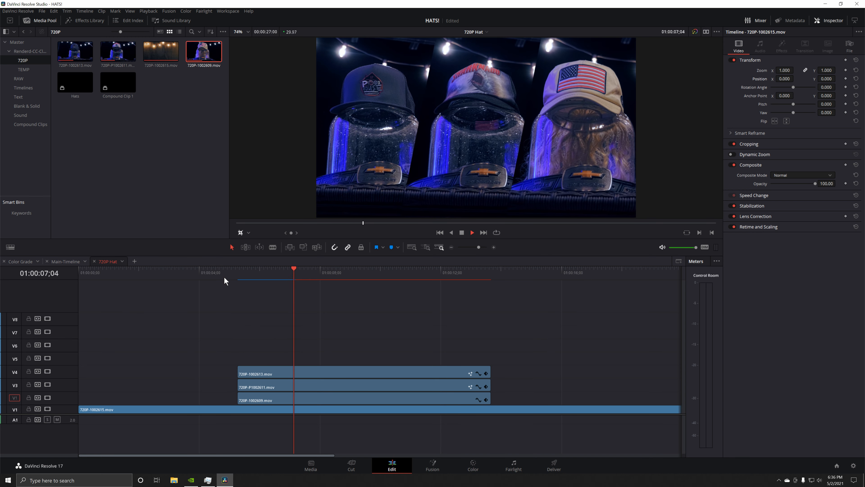
pyautogui.press('space')
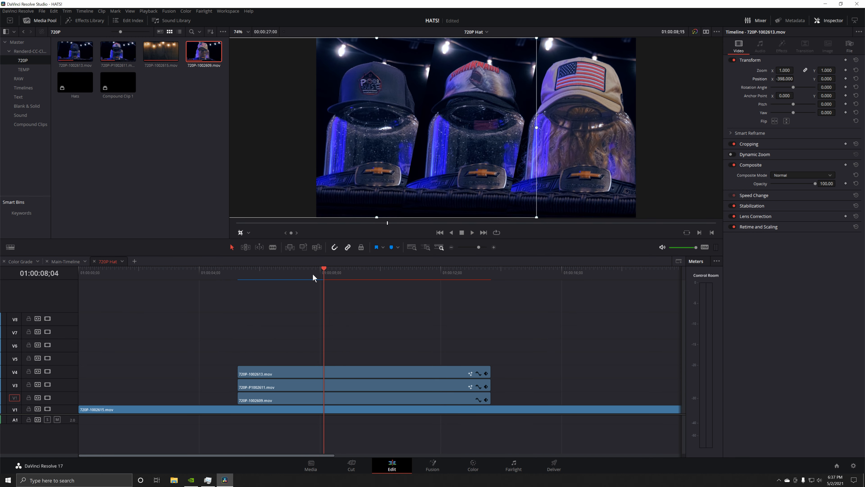
pyautogui.click(275, 273)
pyautogui.click(245, 272)
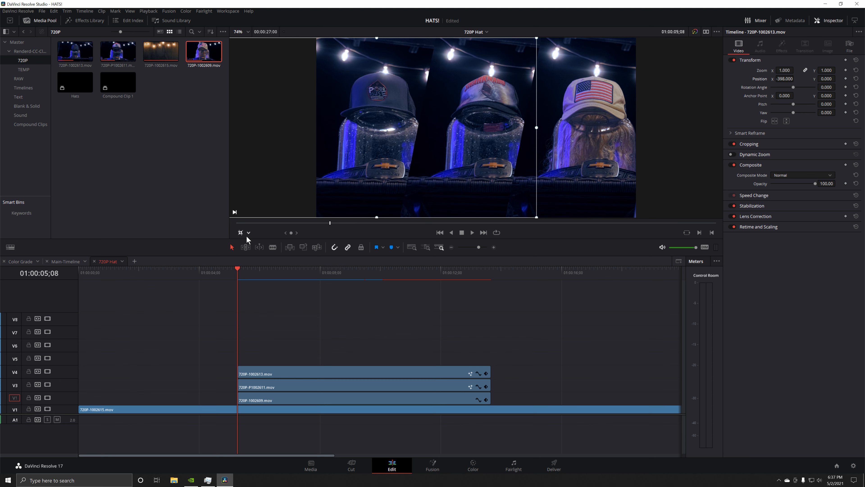
pyautogui.moveTo(287, 335); pyautogui.dragTo(318, 397)
pyautogui.rightClick(318, 397)
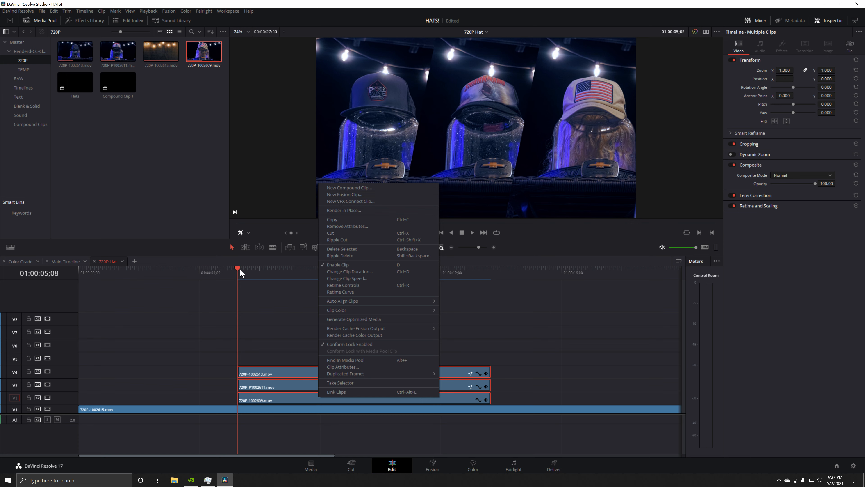
pyautogui.click(267, 363)
# Browse the video transitions with the playhead at 01:00:05;23 and preview Edge Wipe over the split-screen hats.
pyautogui.click(253, 278)
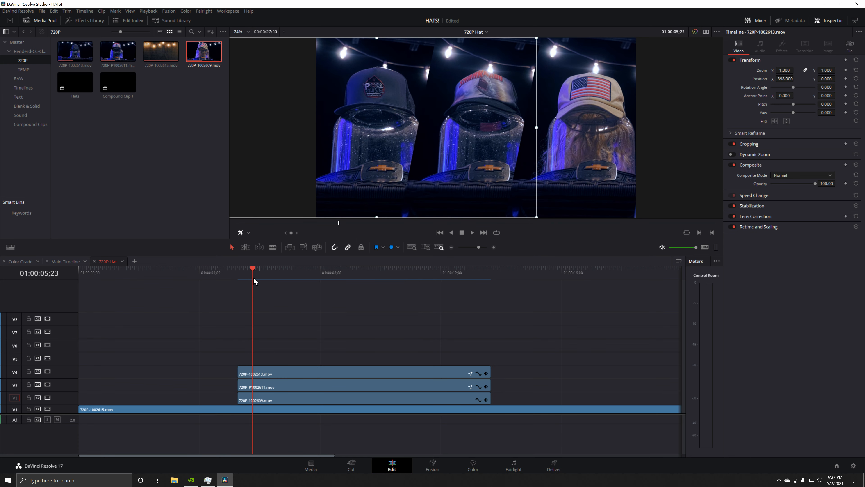
pyautogui.click(83, 21)
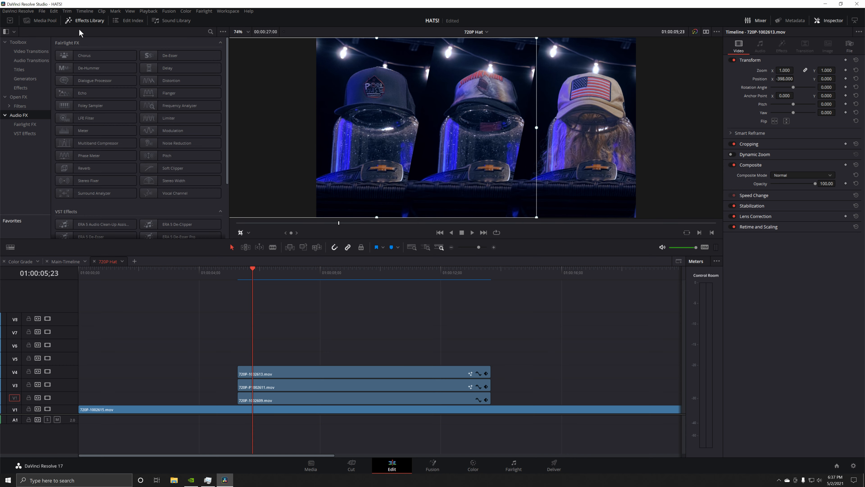
pyautogui.click(34, 52)
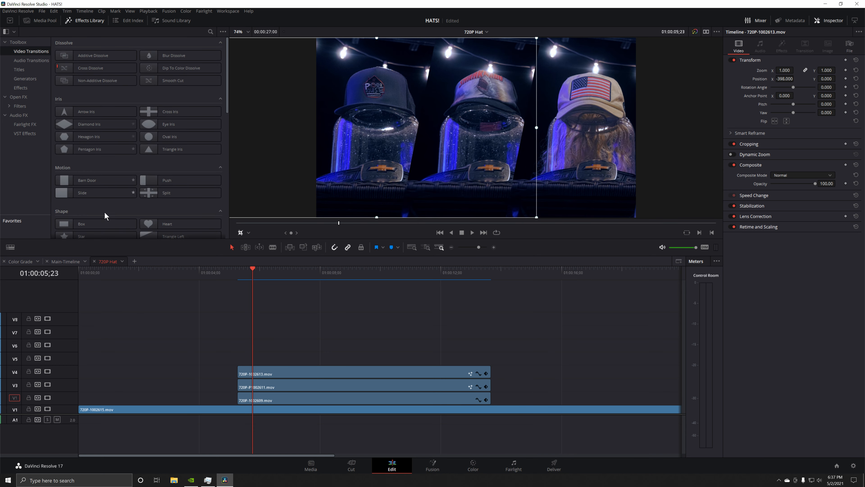
pyautogui.scroll(-5, 99, 209)
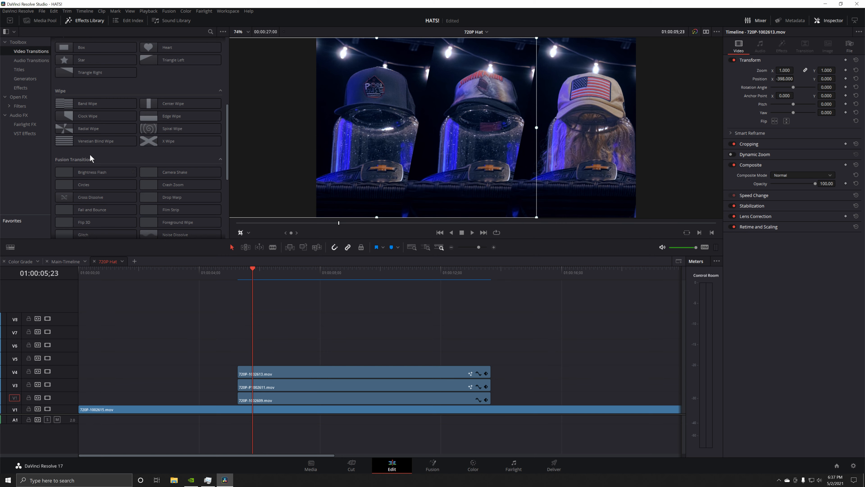
pyautogui.scroll(1, 90, 158)
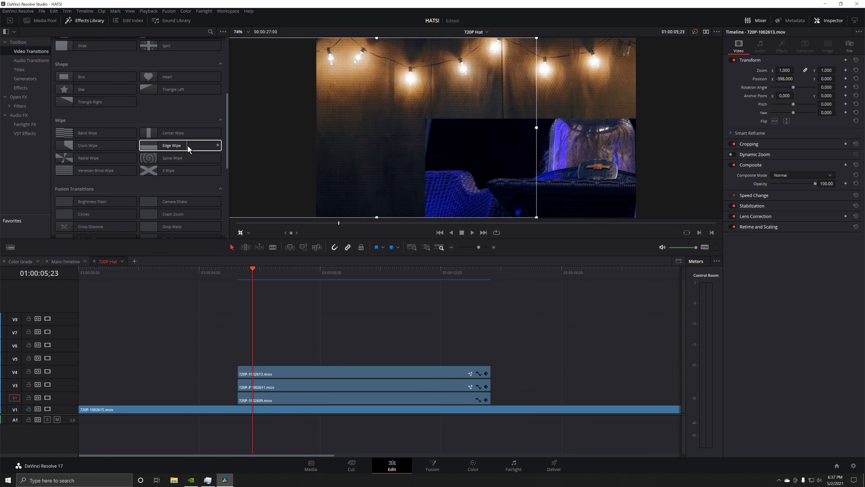
# Review the clip options for the three stacked hat clips together, and select only the top clip 720P-1002613.mov.
pyautogui.moveTo(314, 316); pyautogui.dragTo(338, 398)
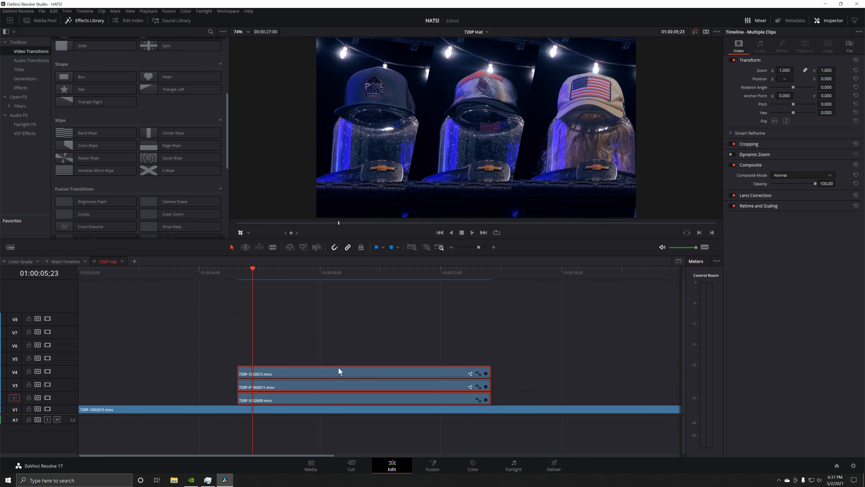
pyautogui.rightClick(339, 371)
pyautogui.click(286, 335)
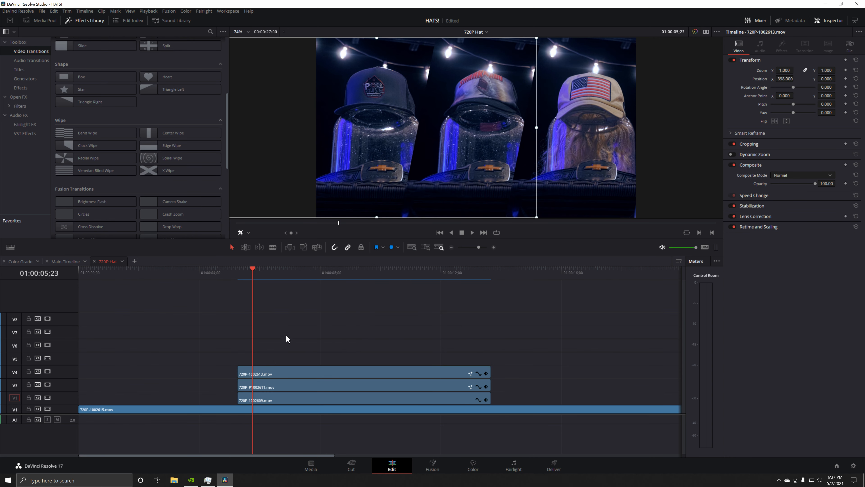
pyautogui.click(326, 375)
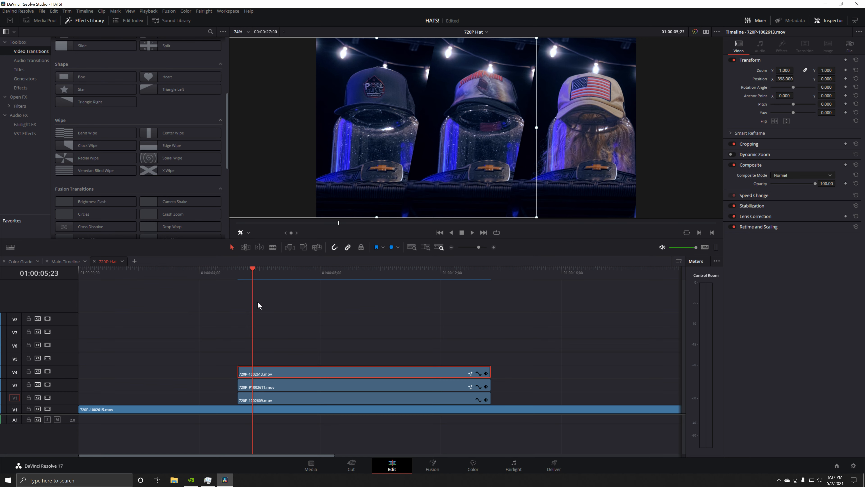
# Keyframe the cropping of 720P-1002613.mov at 01:00:05;23, 15 frames after its start, and show the clip's keyframe lane.
pyautogui.moveTo(255, 274); pyautogui.dragTo(237, 272)
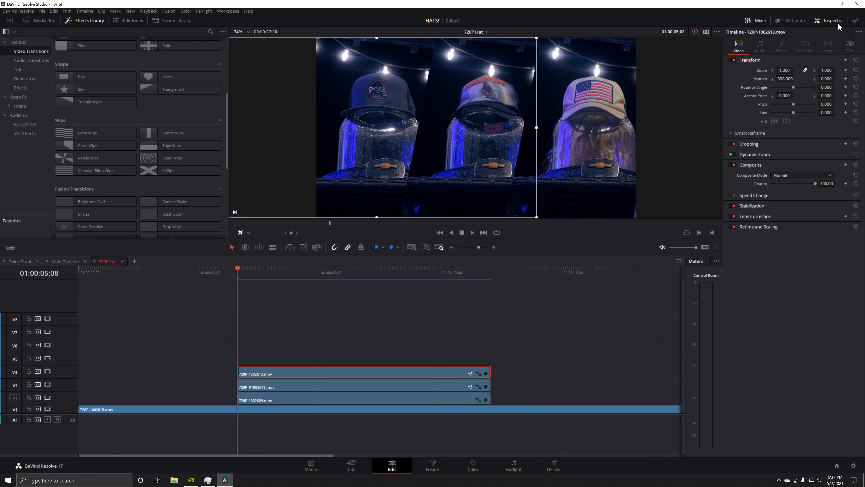
pyautogui.click(766, 146)
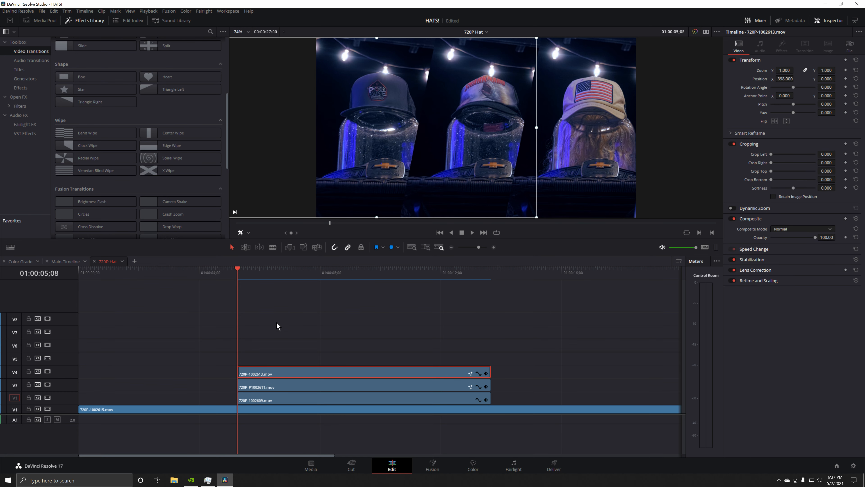
pyautogui.moveTo(239, 273)
pyautogui.mouseDown()
pyautogui.moveTo(229, 272)
pyautogui.moveTo(237, 272)
pyautogui.mouseUp()
pyautogui.press('Right')
pyautogui.press('Right')
pyautogui.press('Right')
pyautogui.press('Right')
pyautogui.press('Right')
pyautogui.press('Right')
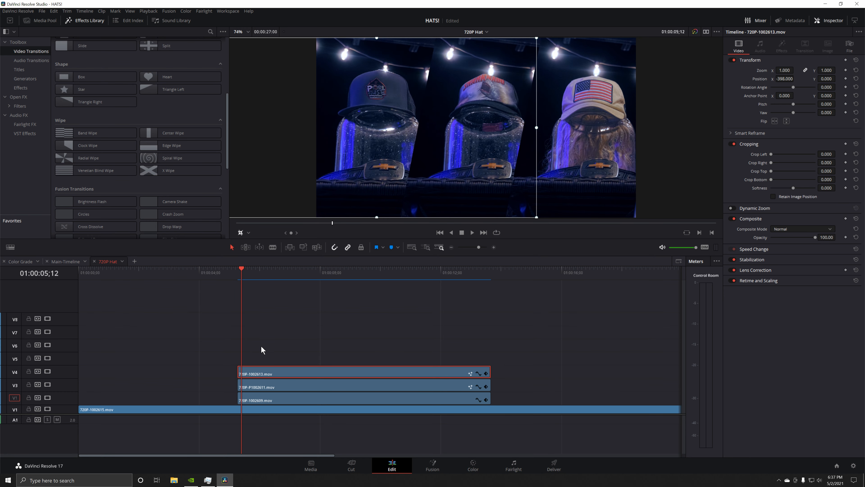
pyautogui.press('Right')
pyautogui.press('Right')
pyautogui.press('Right')
pyautogui.press('Right')
pyautogui.press('Right')
pyautogui.press('Right')
pyautogui.press('Right')
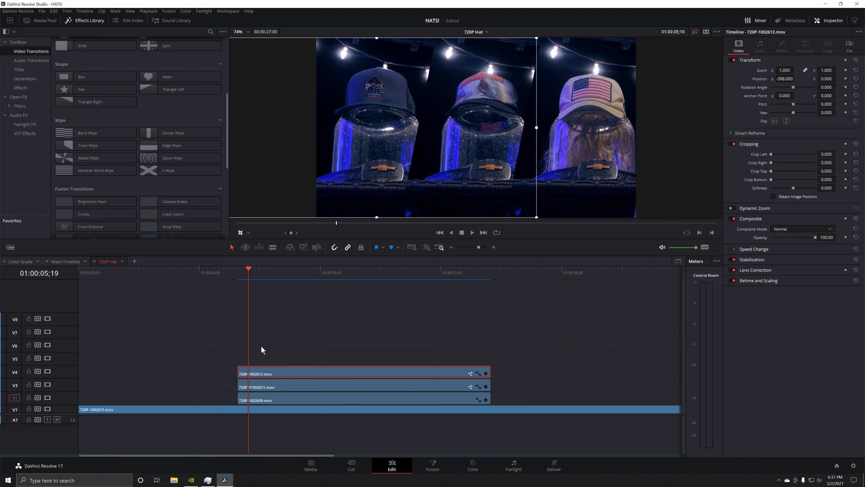
pyautogui.press('Right')
pyautogui.press('Right')
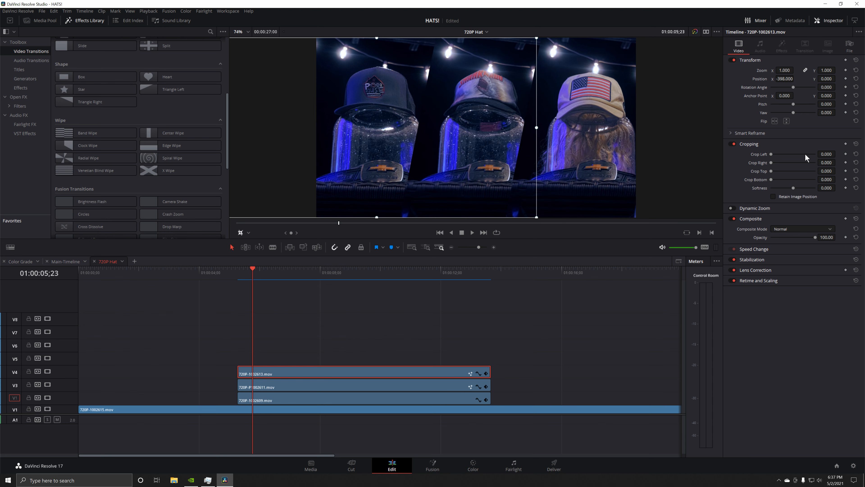
pyautogui.click(846, 143)
pyautogui.click(487, 374)
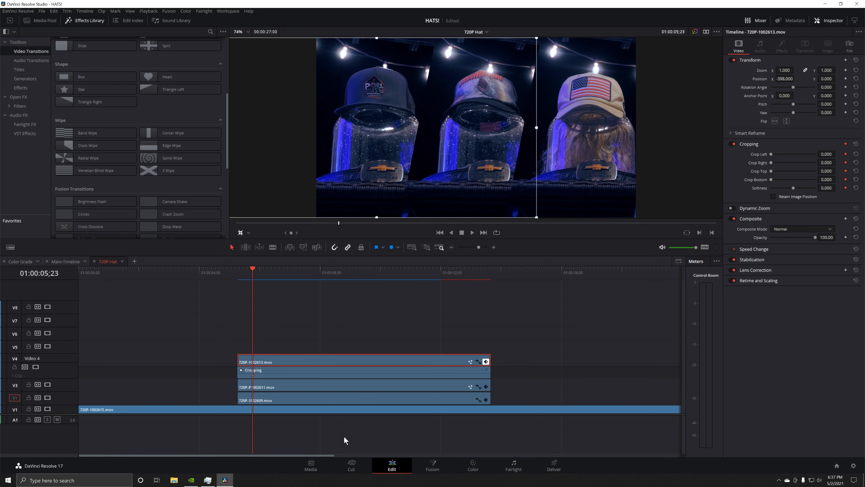
# Crop the top of 720P-1002613.mov by 720 at its first frame, 01:00:05;08.
pyautogui.scroll(1, 344, 436)
pyautogui.moveTo(516, 391); pyautogui.dragTo(405, 409)
pyautogui.moveTo(269, 269); pyautogui.dragTo(239, 274)
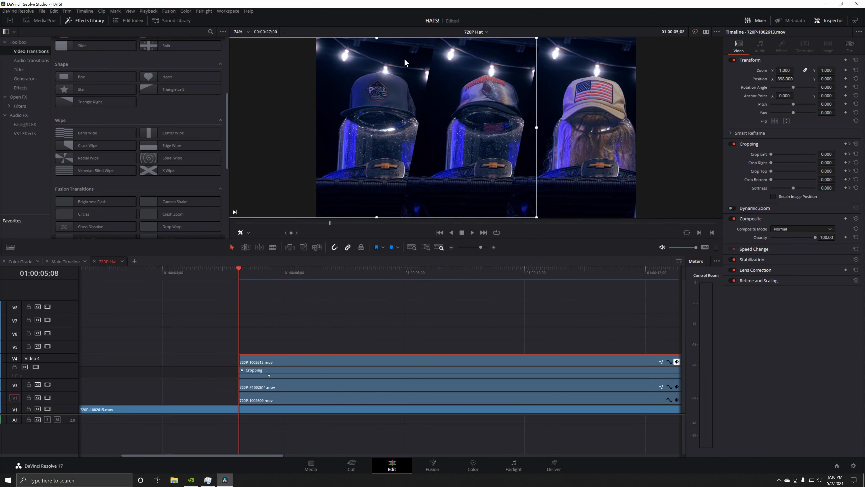
pyautogui.moveTo(377, 38); pyautogui.dragTo(371, 221)
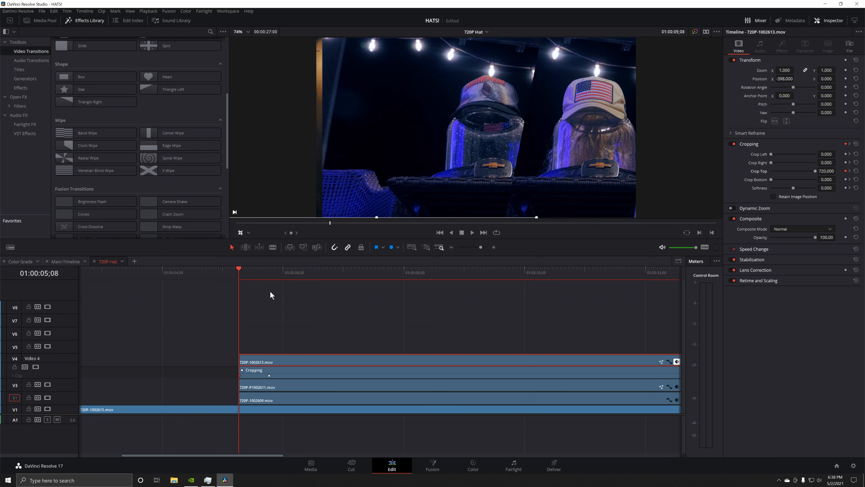
# Add a cropping keyframe to 720P-1002613.mov at 01:00:13;05, 15 frames before the clip's end.
pyautogui.moveTo(237, 270); pyautogui.dragTo(509, 289)
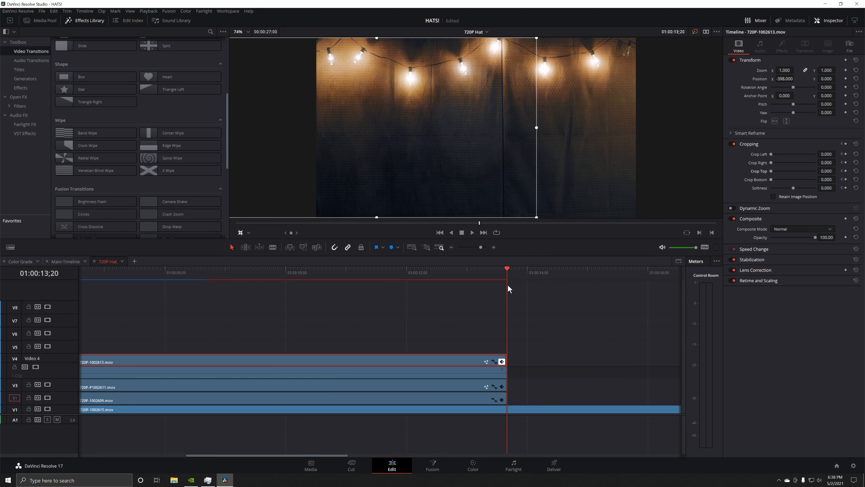
pyautogui.press('Left')
pyautogui.press('Left')
pyautogui.press('Left')
pyautogui.press('Left')
pyautogui.press('Left')
pyautogui.press('Left')
pyautogui.press('Left')
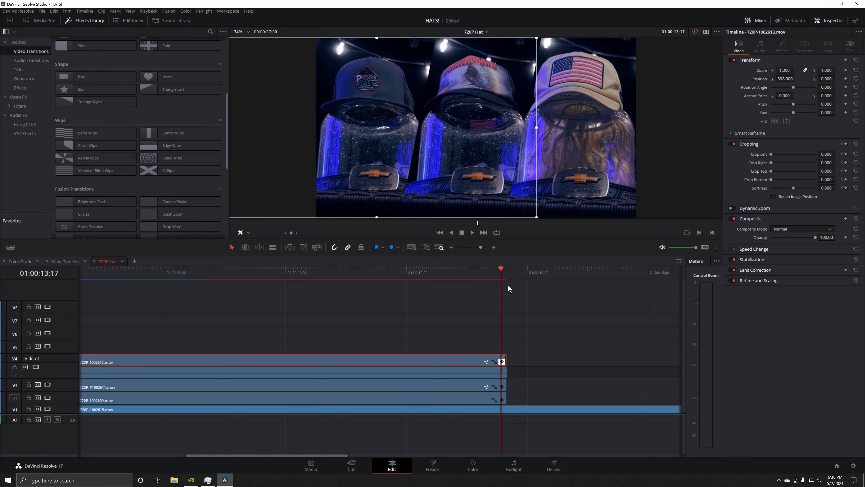
pyautogui.press('Left')
pyautogui.press('Left')
pyautogui.press('Left')
pyautogui.press('Left')
pyautogui.press('Left')
pyautogui.press('Left')
pyautogui.press('Left')
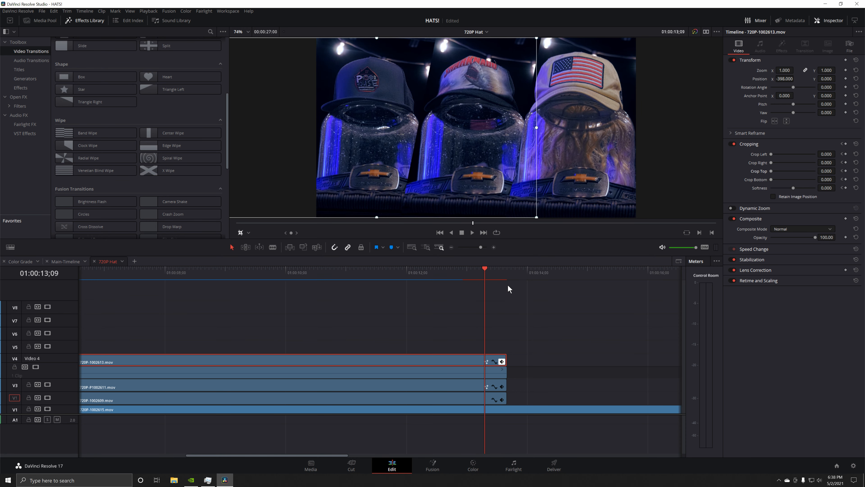
pyautogui.press('Left')
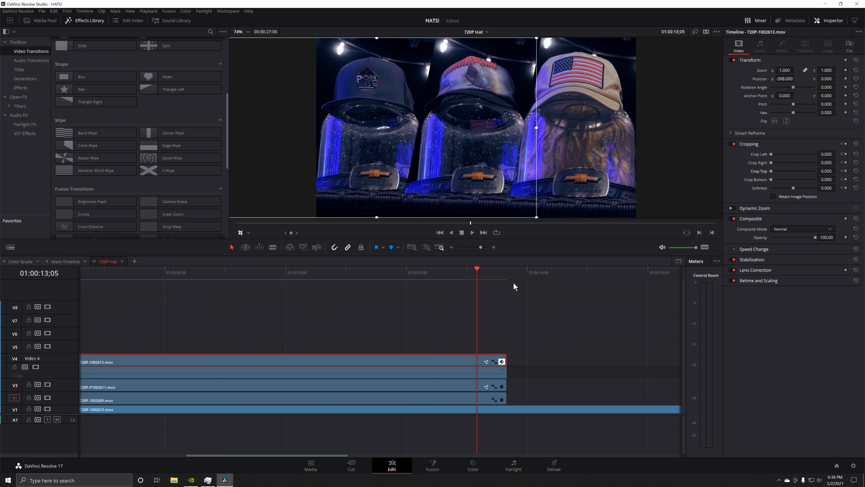
pyautogui.click(846, 144)
# Crop the top of 720P-1002613.mov by 720 at the clip's end, 01:00:13;20, and scrub back to check the exit wipe.
pyautogui.moveTo(483, 271); pyautogui.dragTo(503, 268)
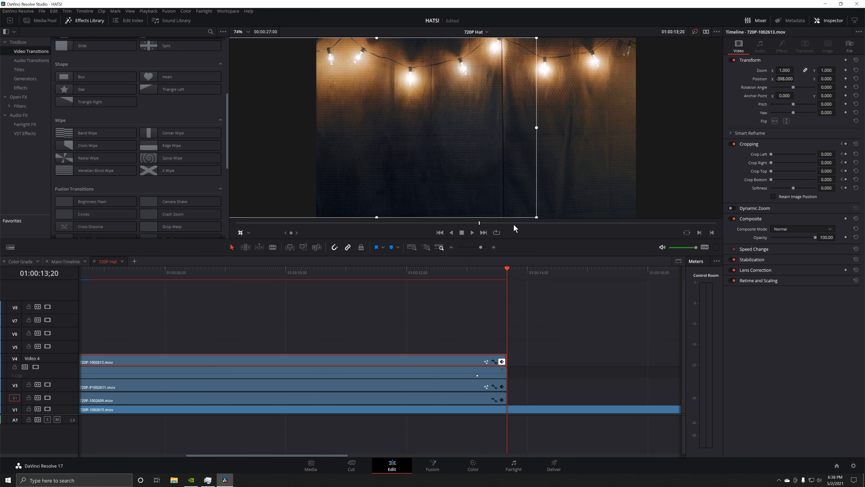
pyautogui.moveTo(378, 40); pyautogui.dragTo(374, 224)
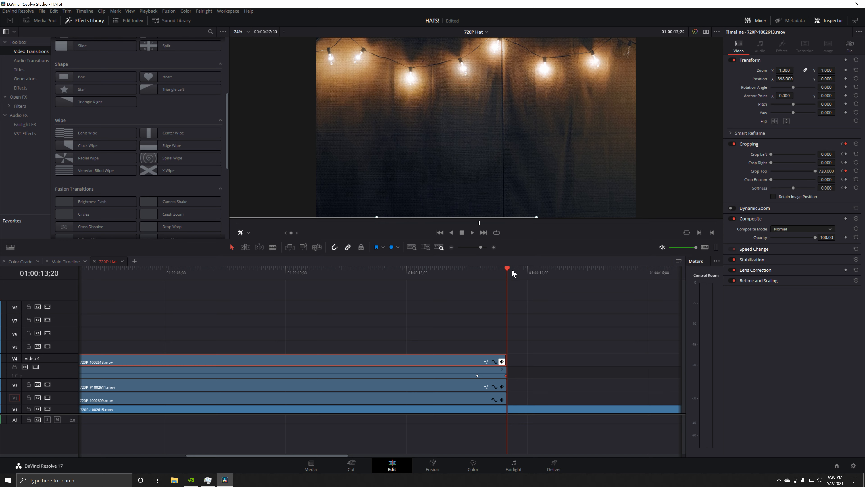
pyautogui.moveTo(500, 276); pyautogui.dragTo(388, 271)
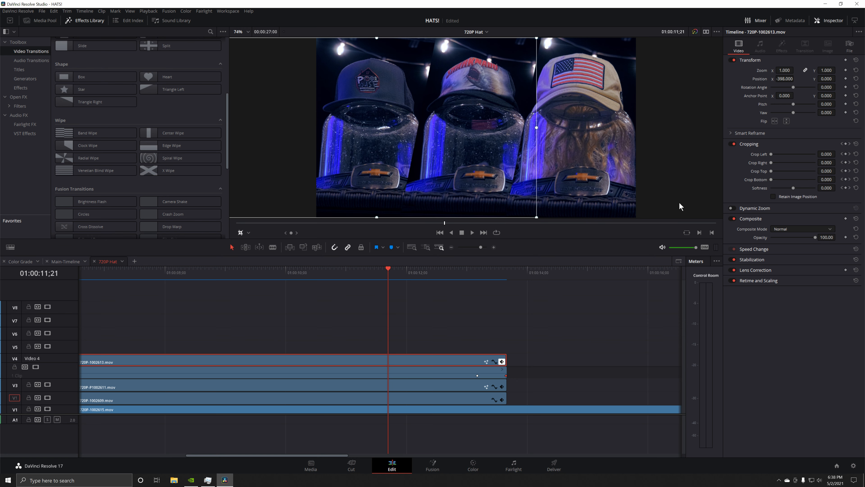
pyautogui.moveTo(390, 275); pyautogui.dragTo(342, 281)
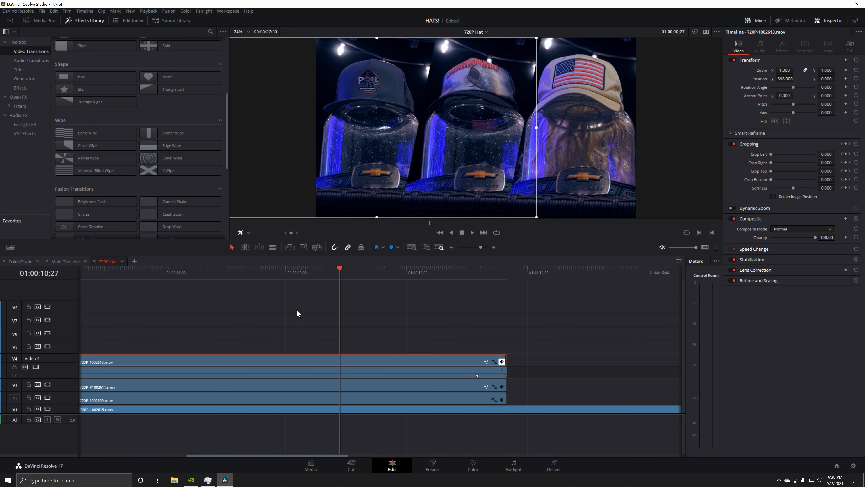
# Find Drop Shadow among the Open FX, apply it to 720P-1002613.mov with the playhead at 01:00:09;26, and clear the effects search.
pyautogui.hscroll(-5, 241, 309)
pyautogui.click(402, 272)
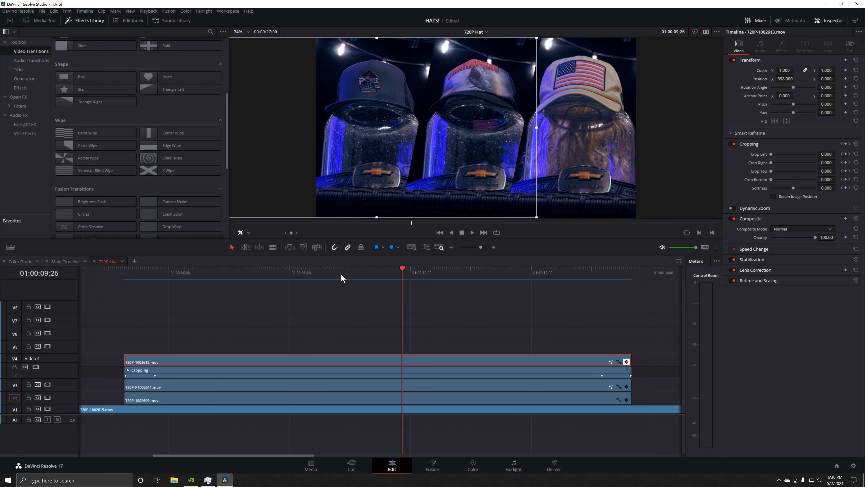
pyautogui.click(21, 99)
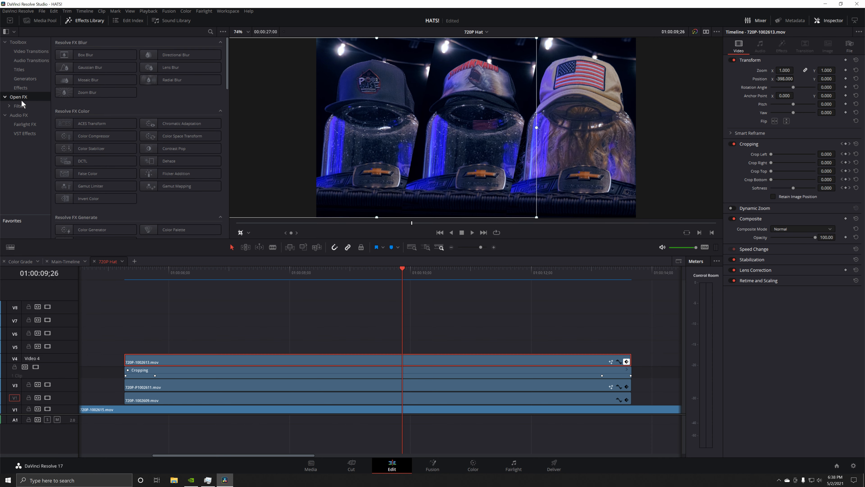
pyautogui.click(209, 31)
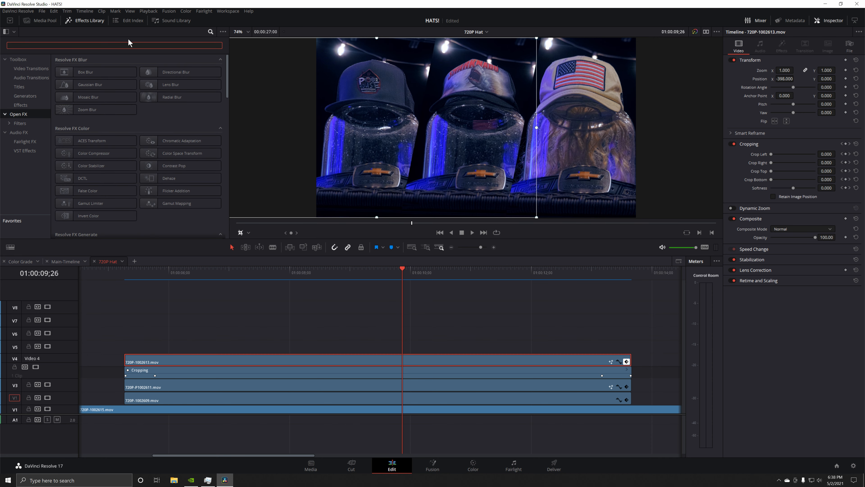
pyautogui.write('Dr')
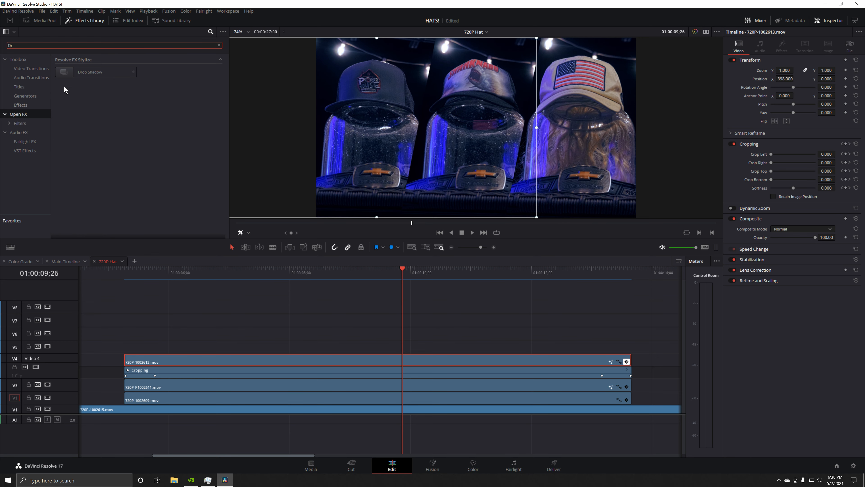
pyautogui.moveTo(84, 76); pyautogui.dragTo(276, 359)
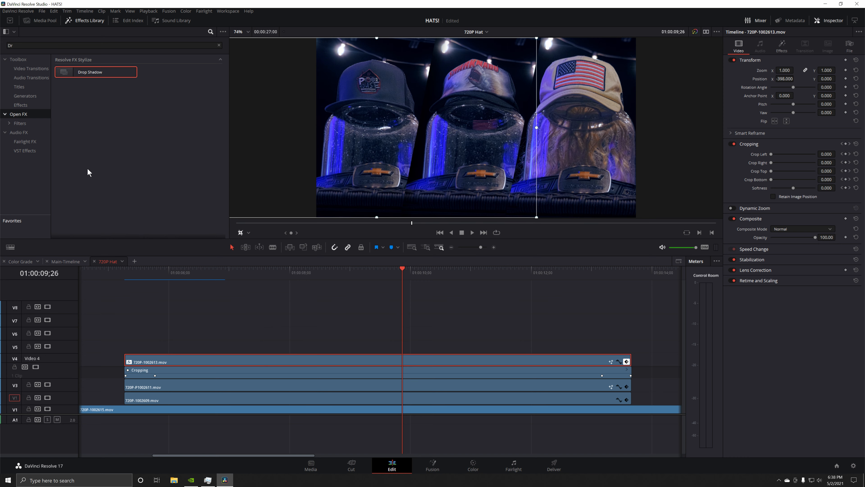
pyautogui.click(219, 45)
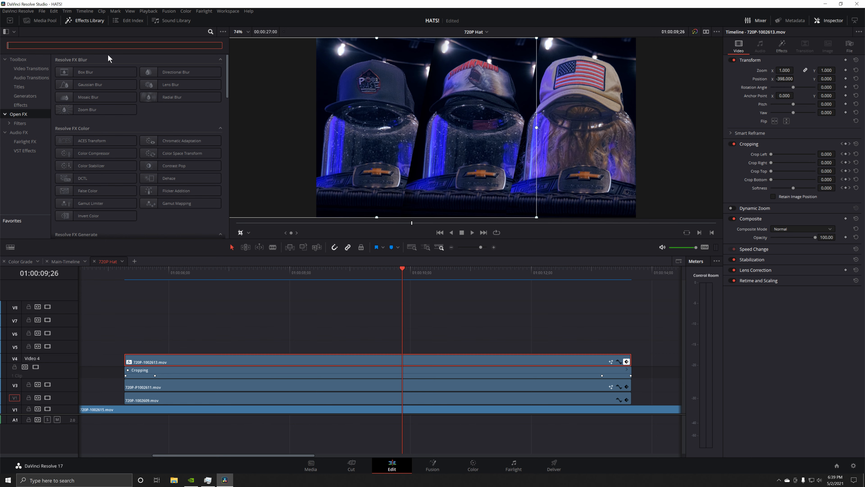
pyautogui.write('fs')
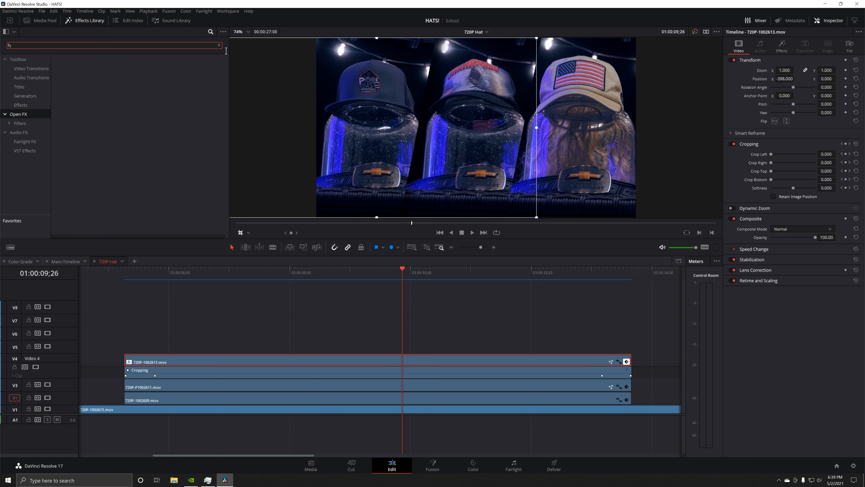
pyautogui.press('BackSpace')
pyautogui.press('BackSpace')
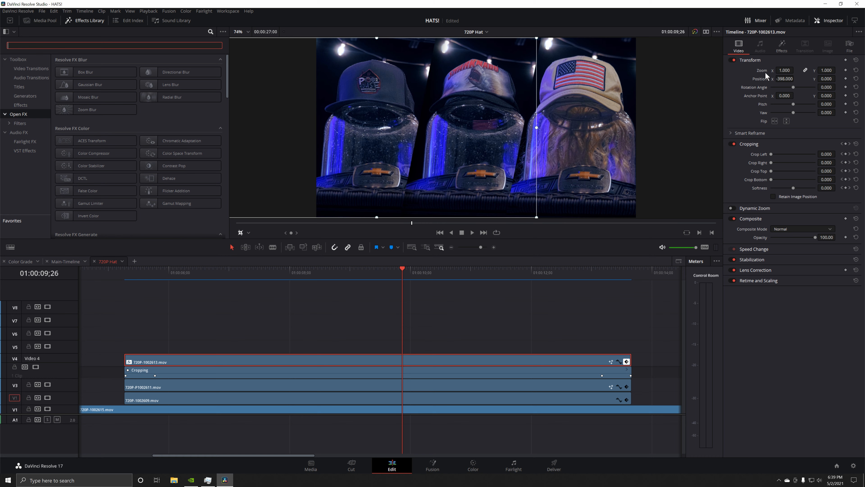
# Set the drop shadow color of 720P-1002613.mov to blue, #0055ff.
pyautogui.click(782, 48)
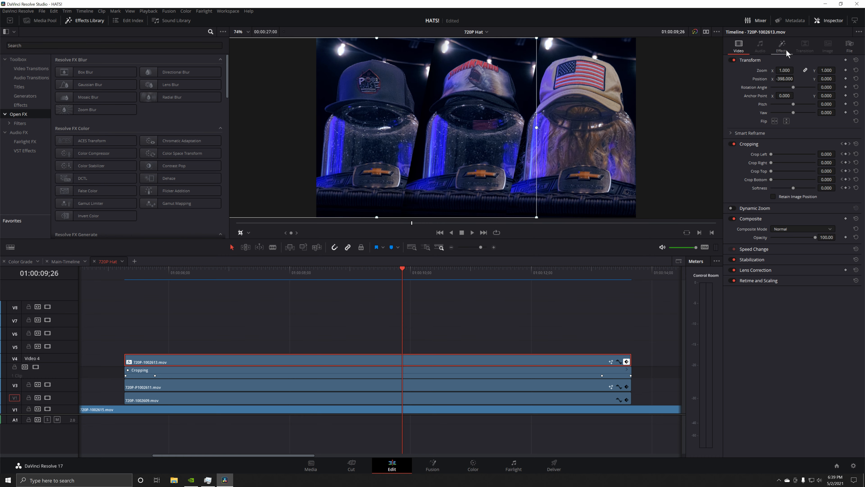
pyautogui.click(775, 118)
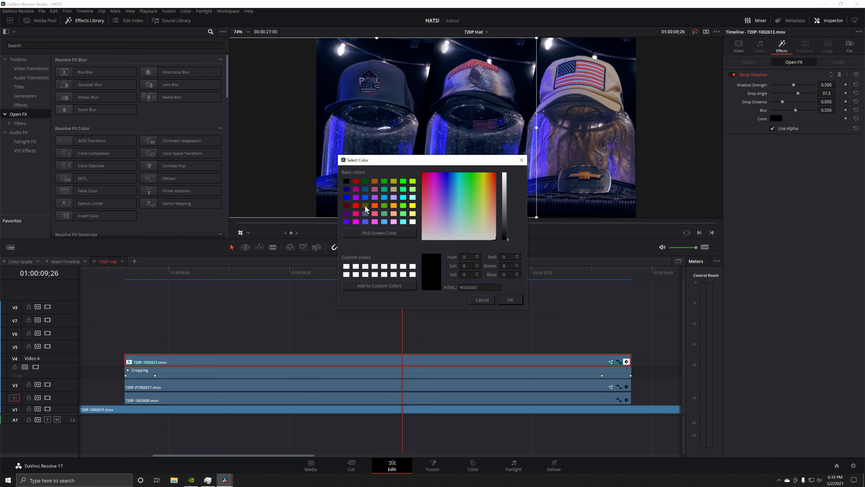
pyautogui.click(365, 197)
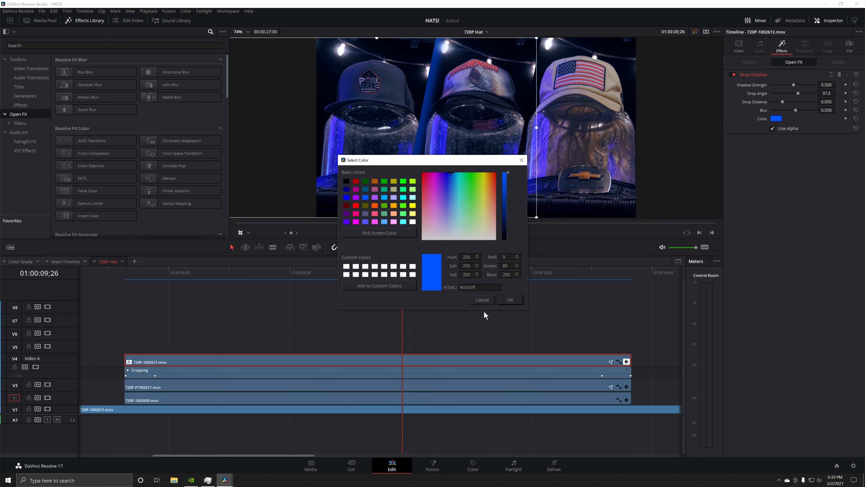
pyautogui.moveTo(435, 159); pyautogui.dragTo(585, 139)
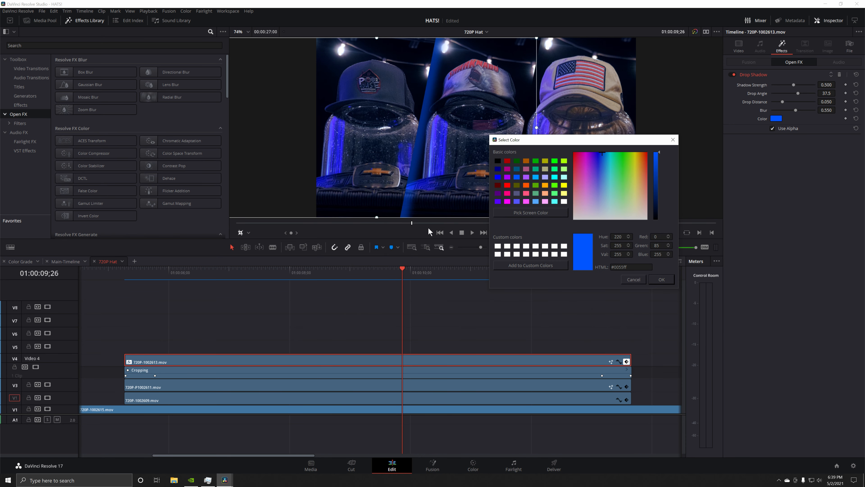
pyautogui.click(662, 280)
# Set the shadow strength to 0.364, drop distance to 0.014 and blur to 0.814, and scrub the clip's opening to check the look.
pyautogui.moveTo(782, 103); pyautogui.dragTo(779, 102)
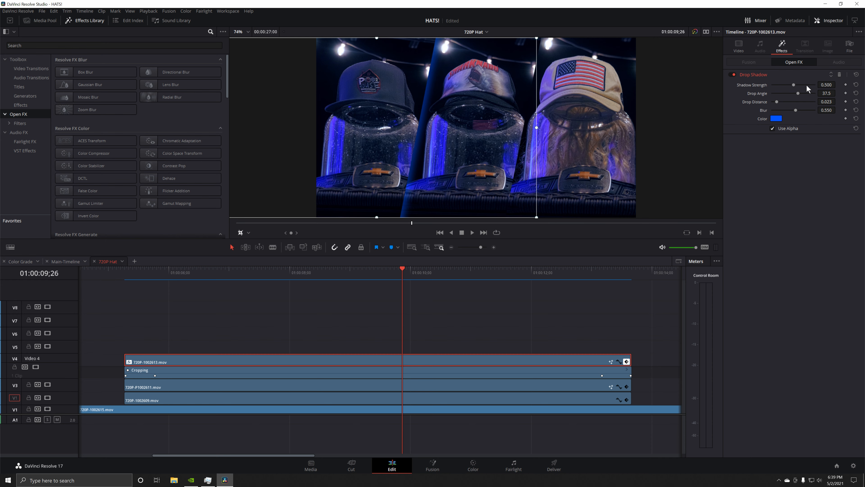
pyautogui.moveTo(809, 86); pyautogui.dragTo(787, 90)
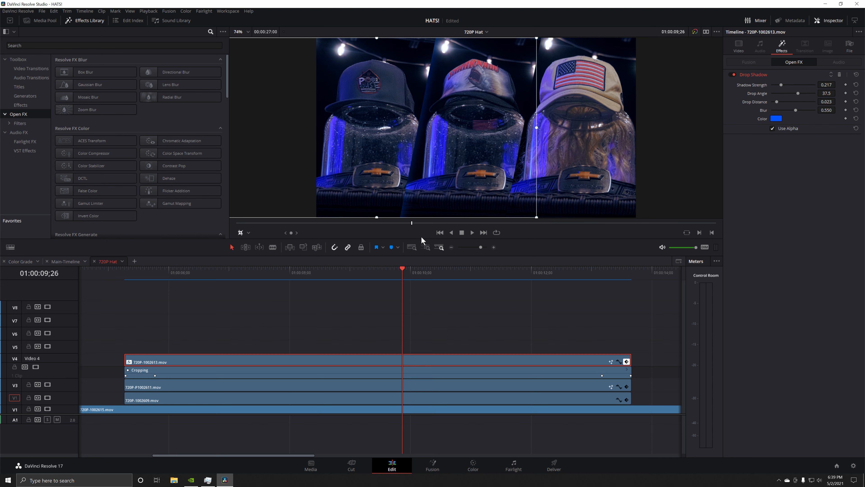
pyautogui.moveTo(786, 87); pyautogui.dragTo(788, 84)
pyautogui.moveTo(803, 111); pyautogui.dragTo(774, 111)
pyautogui.moveTo(795, 111); pyautogui.dragTo(808, 110)
pyautogui.moveTo(408, 277); pyautogui.dragTo(146, 299)
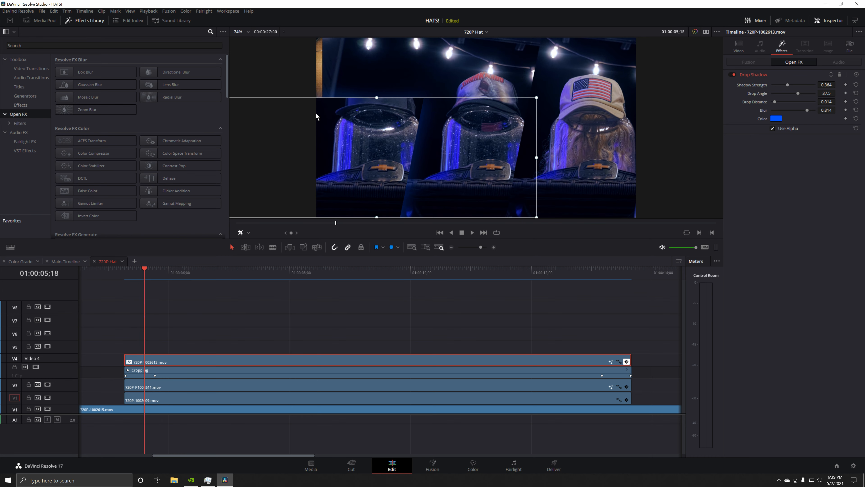
pyautogui.moveTo(148, 272); pyautogui.dragTo(207, 275)
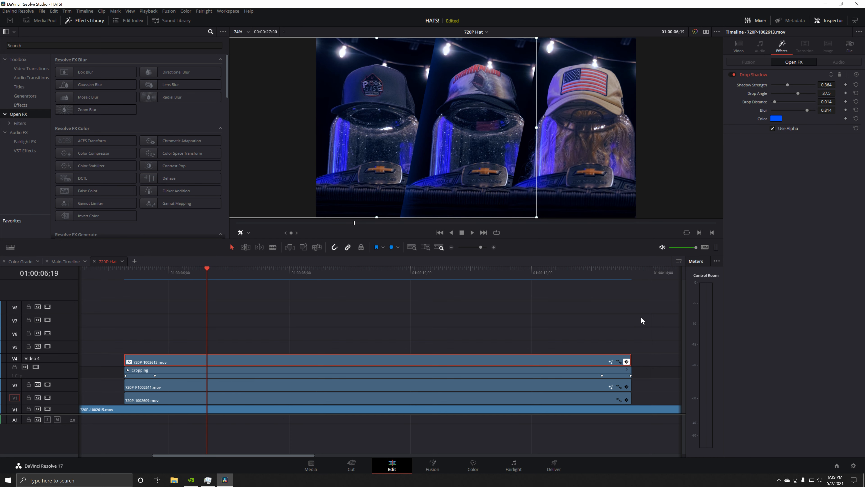
# Copy 720P-1002613.mov from the timeline and select 720P-P1002611.mov as the target for its attributes.
pyautogui.rightClick(262, 365)
pyautogui.click(277, 181)
pyautogui.click(230, 388)
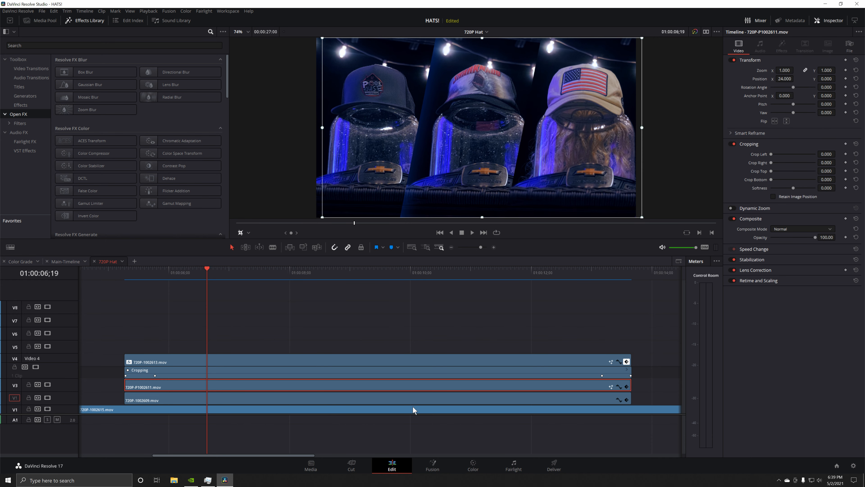
pyautogui.rightClick(346, 387)
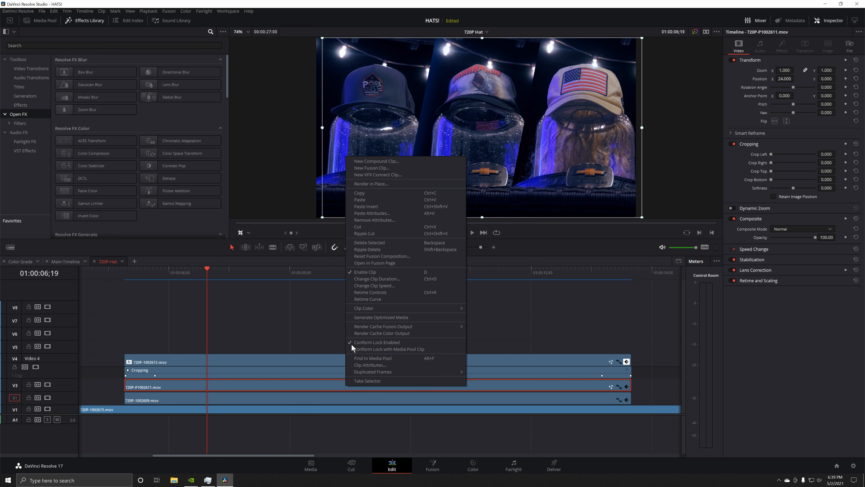
pyautogui.click(373, 213)
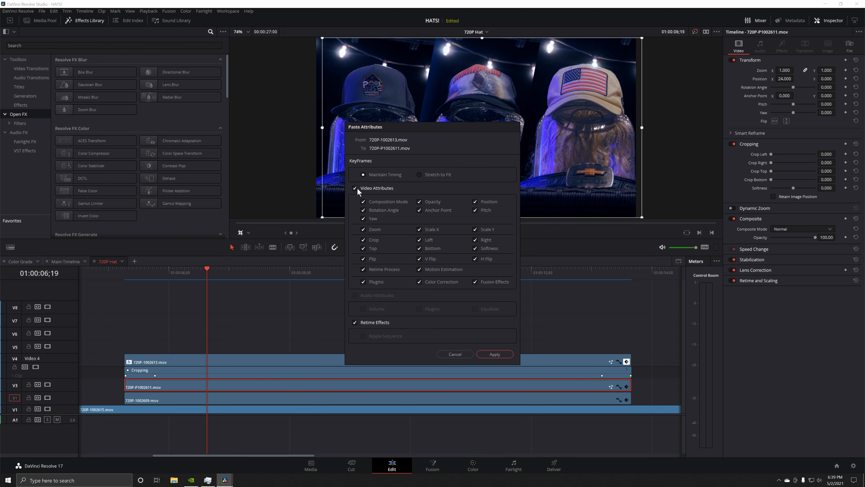
pyautogui.click(365, 241)
pyautogui.click(453, 354)
# With the playhead at 01:00:05;08, paste only the crop and plugins attributes onto 720P-P1002611.mov and show its keyframe track.
pyautogui.moveTo(207, 273); pyautogui.dragTo(128, 278)
pyautogui.rightClick(222, 386)
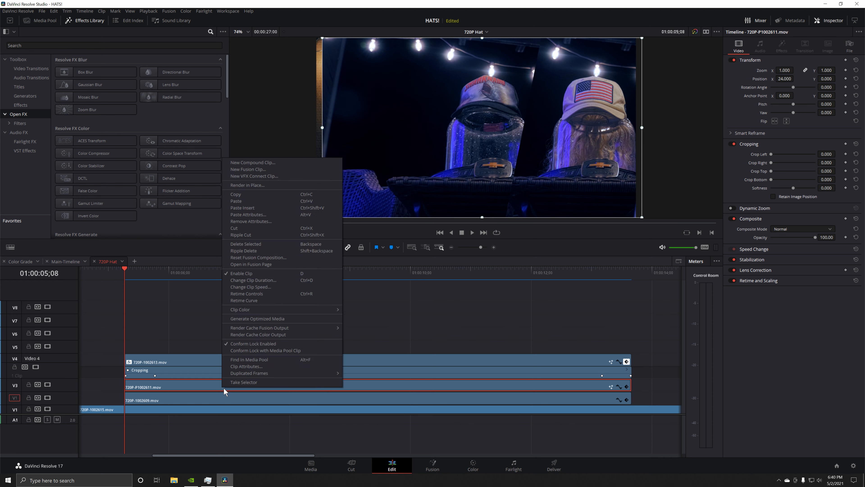
pyautogui.click(247, 215)
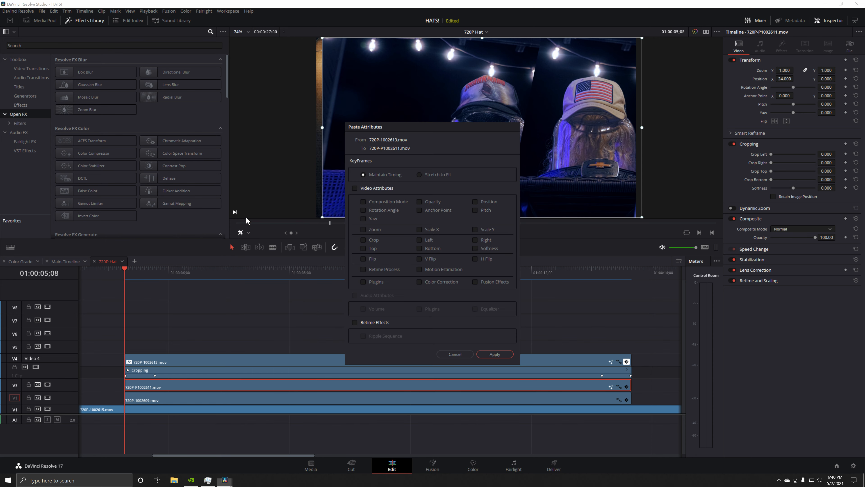
pyautogui.click(363, 242)
pyautogui.click(501, 357)
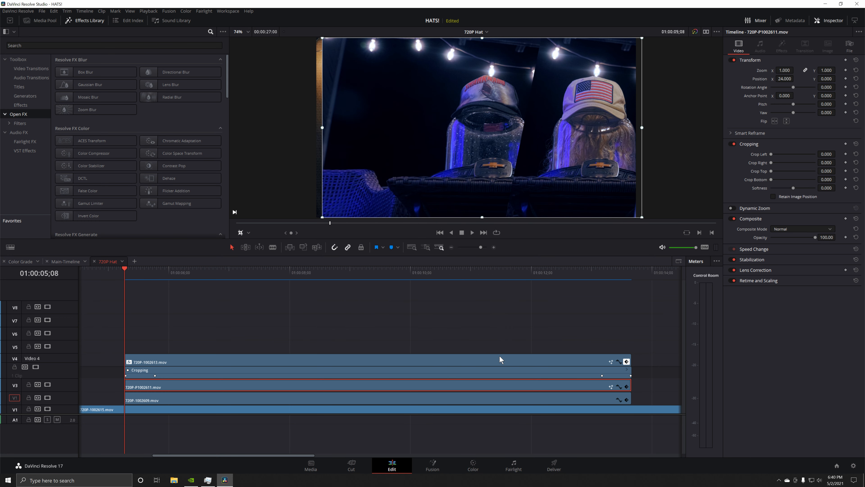
pyautogui.click(627, 387)
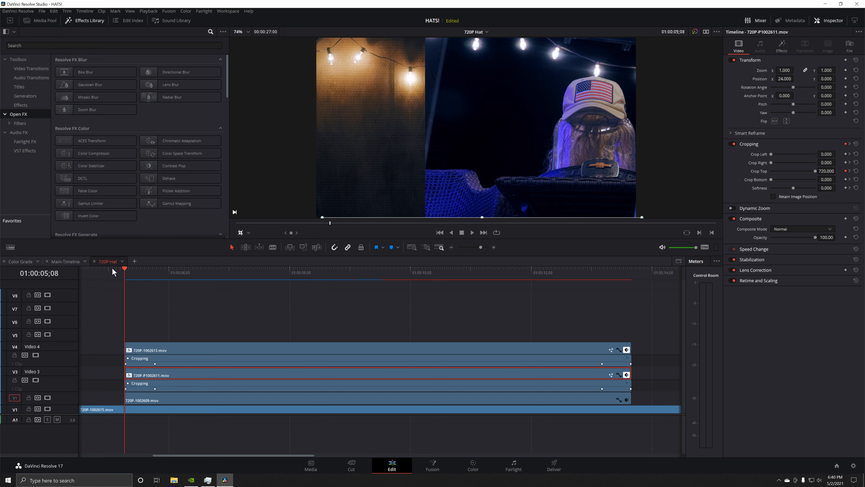
# Paste the crop settings and plugins of 720P-1002613.mov onto 720P-1002609.mov, maintaining keyframe timing.
pyautogui.moveTo(127, 274)
pyautogui.mouseDown()
pyautogui.moveTo(145, 272)
pyautogui.moveTo(124, 272)
pyautogui.mouseUp()
pyautogui.click(176, 402)
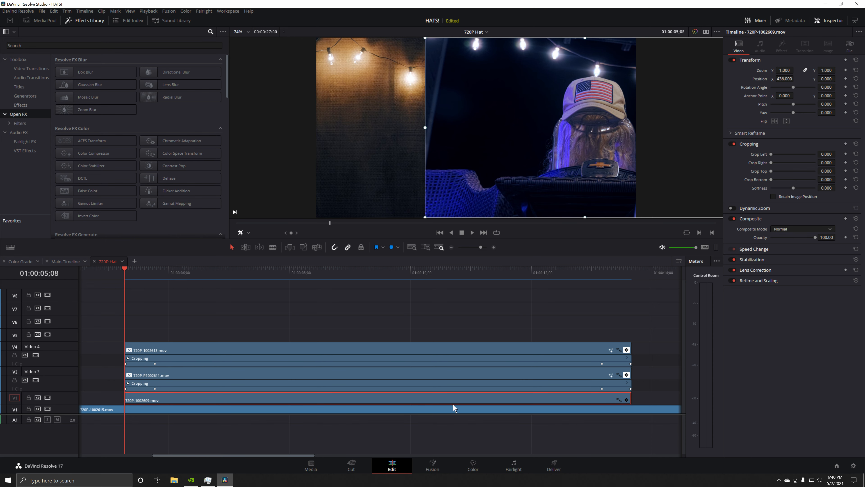
pyautogui.rightClick(435, 404)
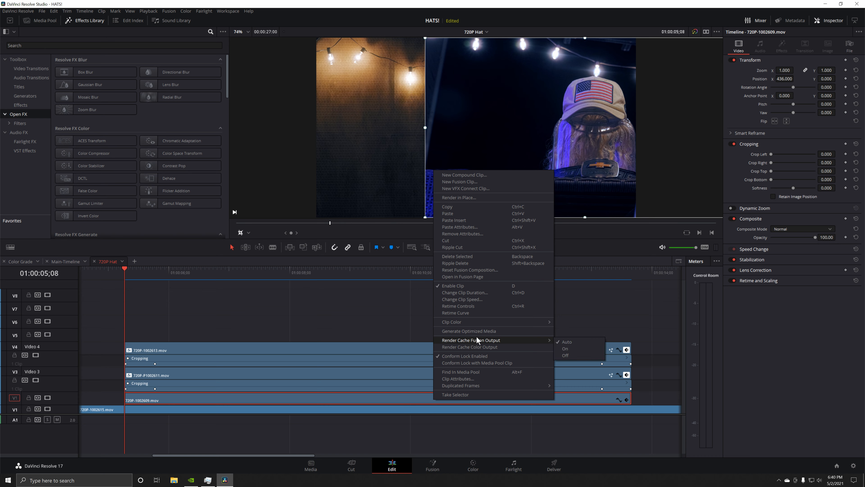
pyautogui.click(470, 226)
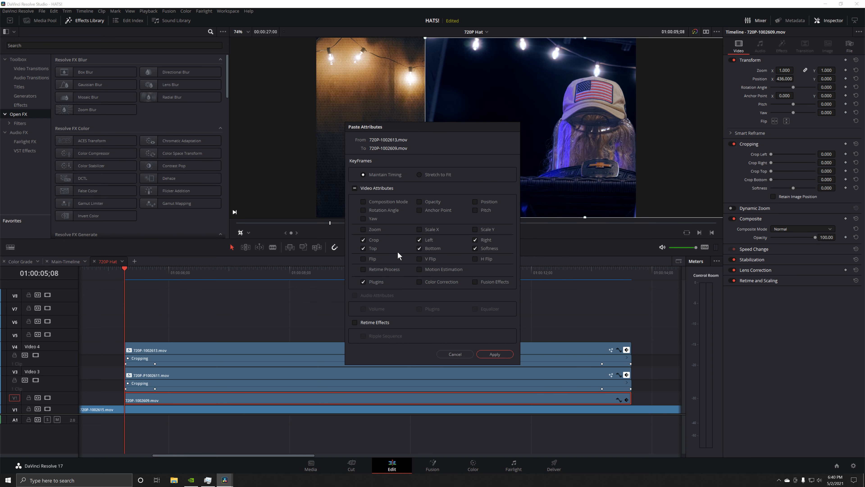
pyautogui.click(495, 354)
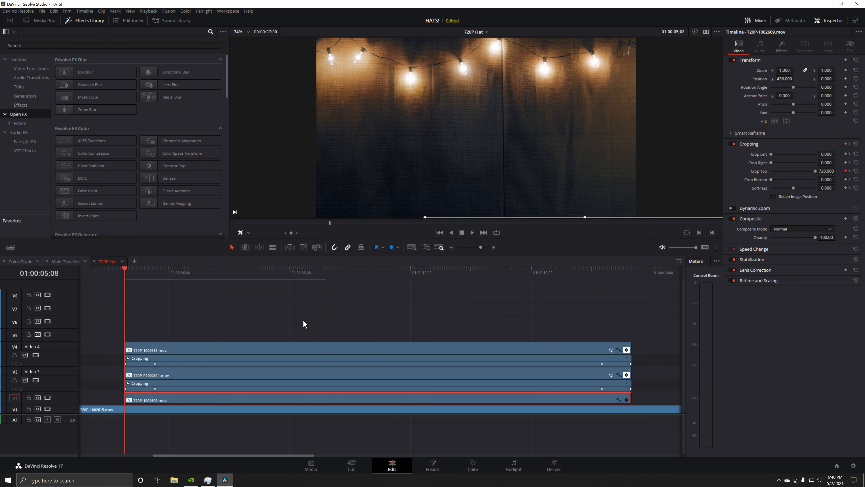
# Stagger the clips: start 720P-P1002611.mov slightly after 720P-1002613.mov and 720P-1002609.mov at 01:00:05;23, showing the latter's keyframes.
pyautogui.click(154, 278)
pyautogui.moveTo(155, 278)
pyautogui.mouseDown()
pyautogui.moveTo(193, 278)
pyautogui.moveTo(131, 278)
pyautogui.moveTo(155, 278)
pyautogui.mouseUp()
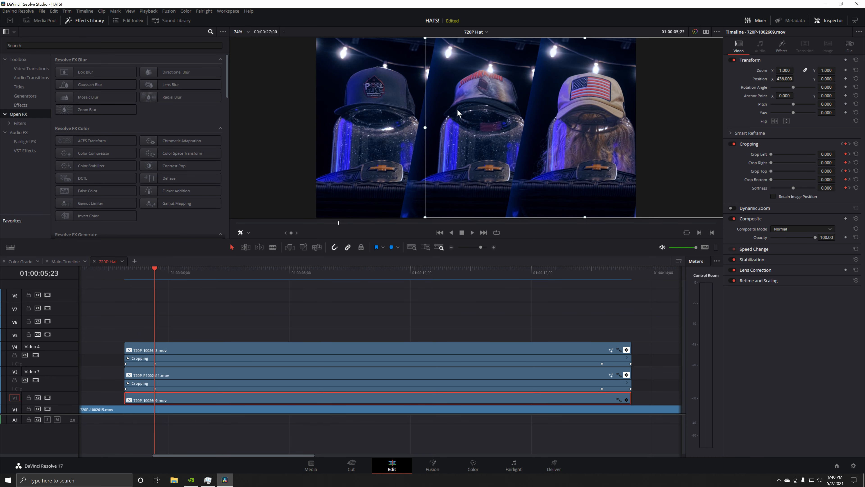
pyautogui.moveTo(188, 374); pyautogui.dragTo(208, 403)
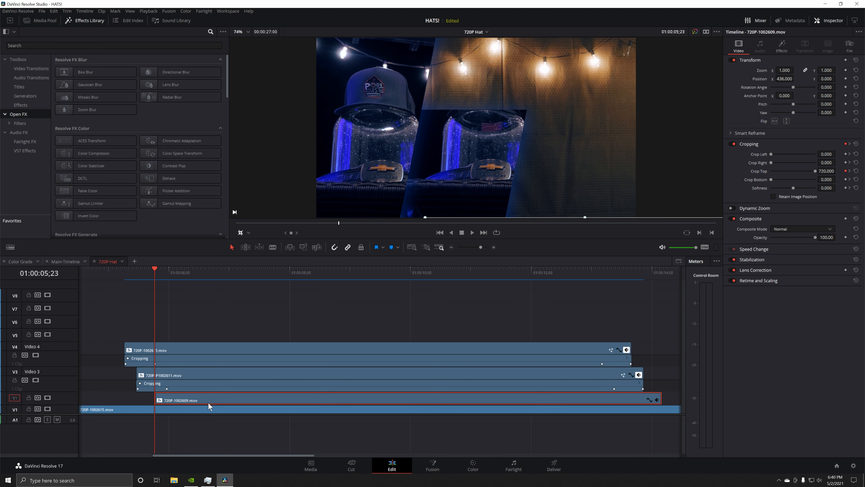
pyautogui.click(657, 401)
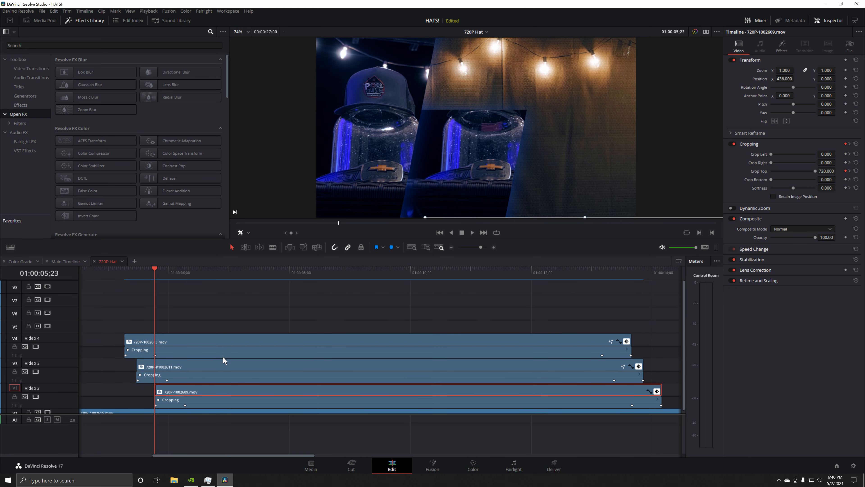
# Play the staggered entrance wipes from the start of the hat clips and review their exit wipes.
pyautogui.moveTo(147, 266); pyautogui.dragTo(125, 269)
pyautogui.press('space')
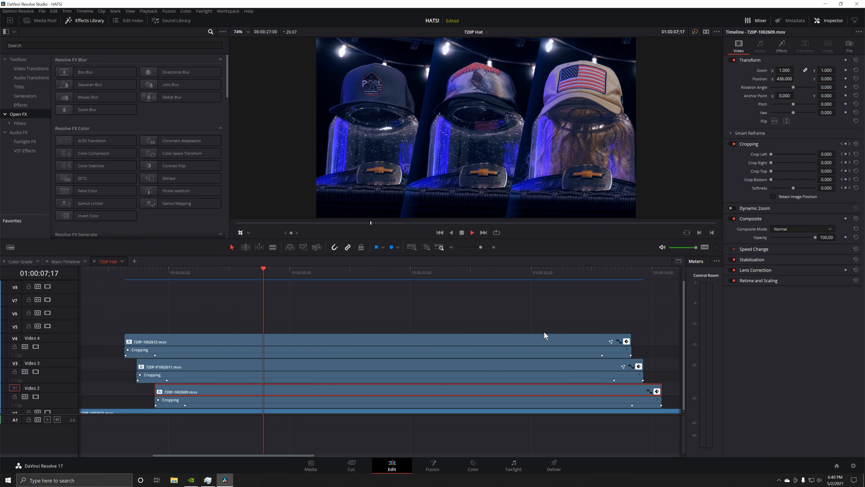
pyautogui.click(578, 281)
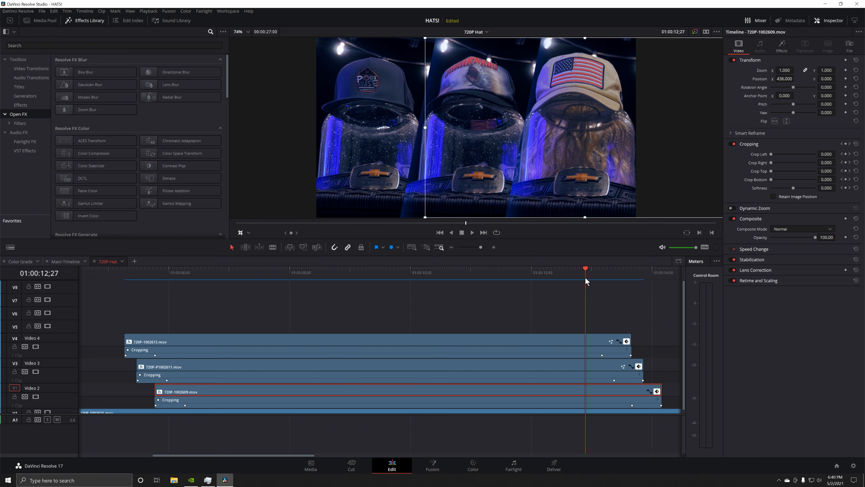
pyautogui.press('space')
pyautogui.moveTo(677, 269); pyautogui.dragTo(558, 278)
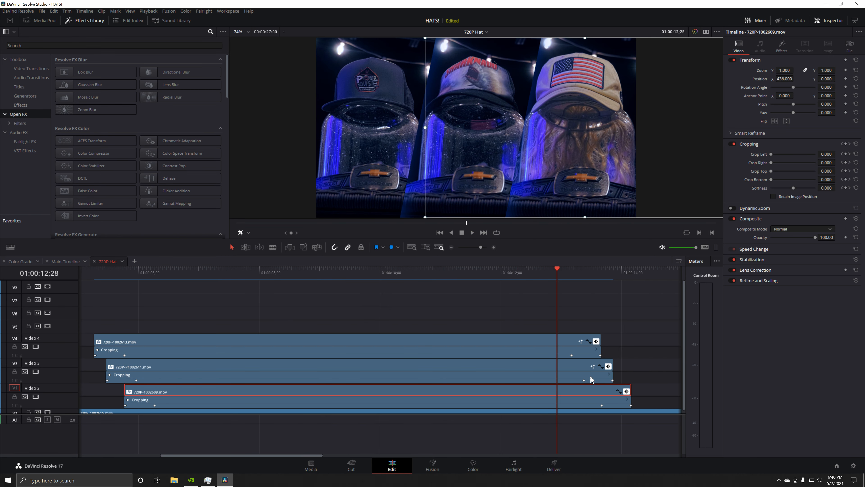
# Extend the end of 720P-1002613.mov to match the end of 720P-1002609.mov, shifting its exit crop keyframes to the new ending.
pyautogui.click(602, 340)
pyautogui.click(552, 343)
pyautogui.moveTo(602, 341); pyautogui.dragTo(634, 357)
pyautogui.click(572, 355)
# Move the exit crop keyframes of 720P-1002609.mov earlier and trim the clip's end to about 01:00:13;20.
pyautogui.click(602, 405)
pyautogui.moveTo(604, 406); pyautogui.dragTo(572, 406)
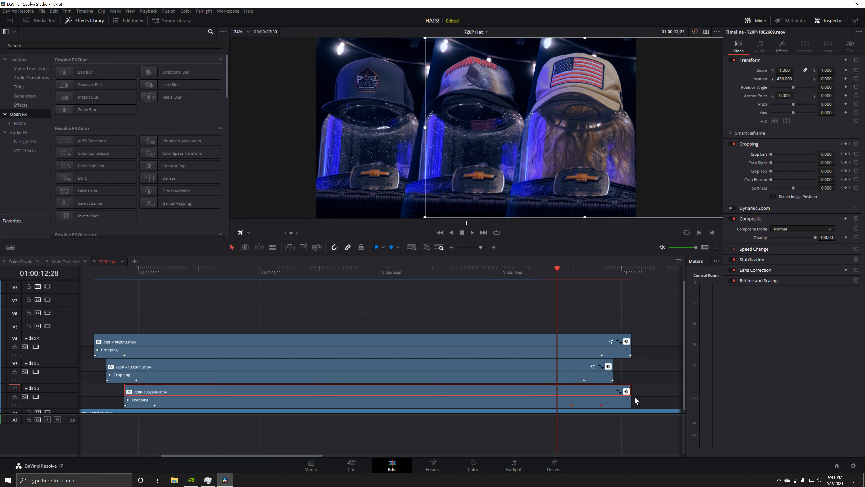
pyautogui.moveTo(631, 391); pyautogui.dragTo(602, 395)
# Play back the reversed exit order, the sequence from its beginning and the entrance wipes to check the timing of all three hats.
pyautogui.press('space')
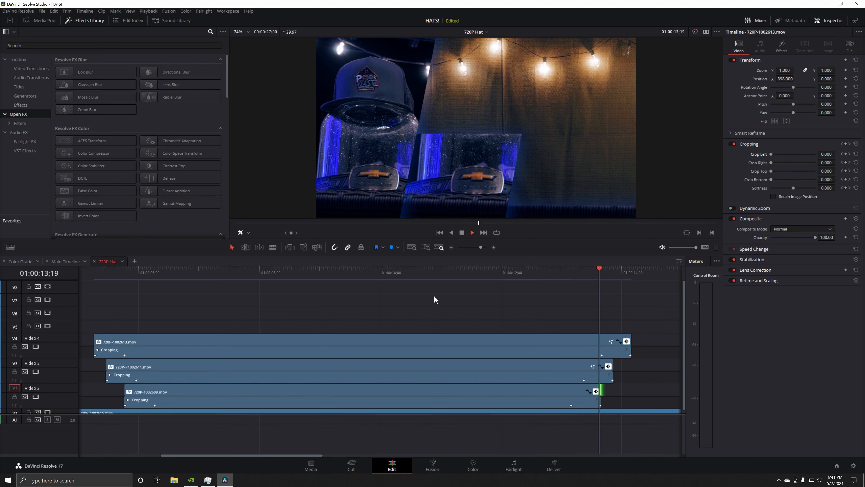
pyautogui.press('space')
pyautogui.moveTo(585, 275); pyautogui.dragTo(79, 292)
pyautogui.press('space')
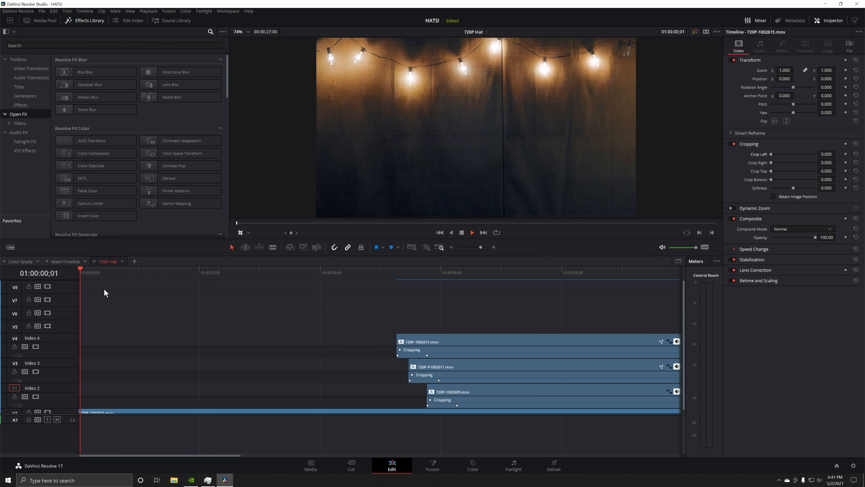
pyautogui.click(396, 276)
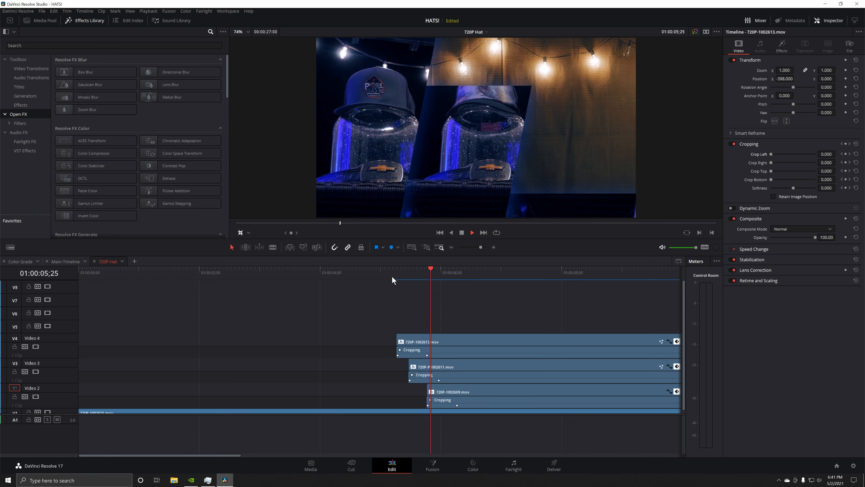
pyautogui.press('space')
pyautogui.hscroll(8, 592, 347)
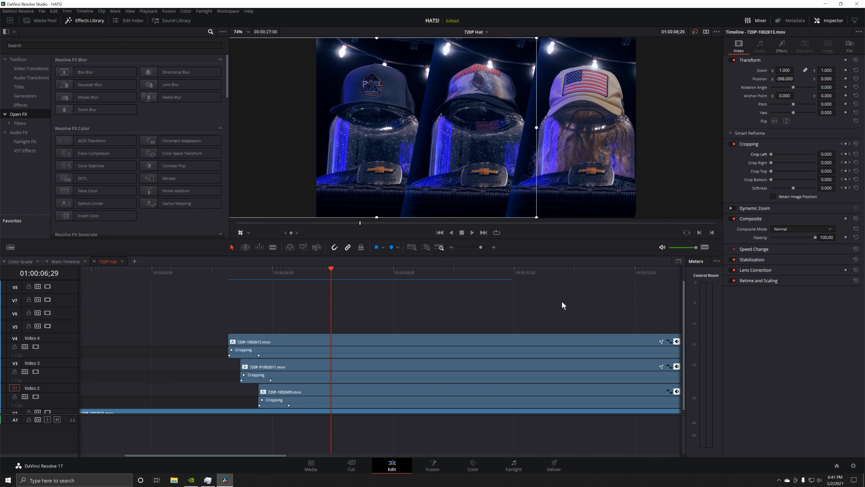
pyautogui.click(549, 276)
pyautogui.press('space')
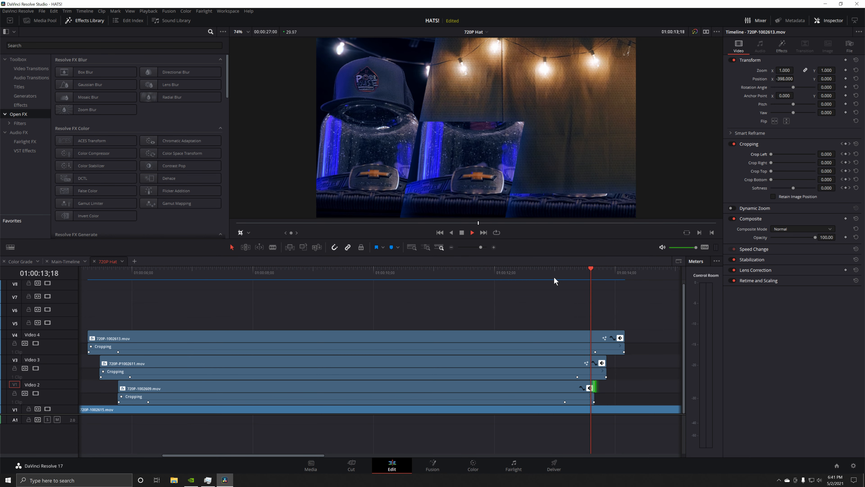
pyautogui.press('space')
pyautogui.moveTo(606, 274); pyautogui.dragTo(235, 302)
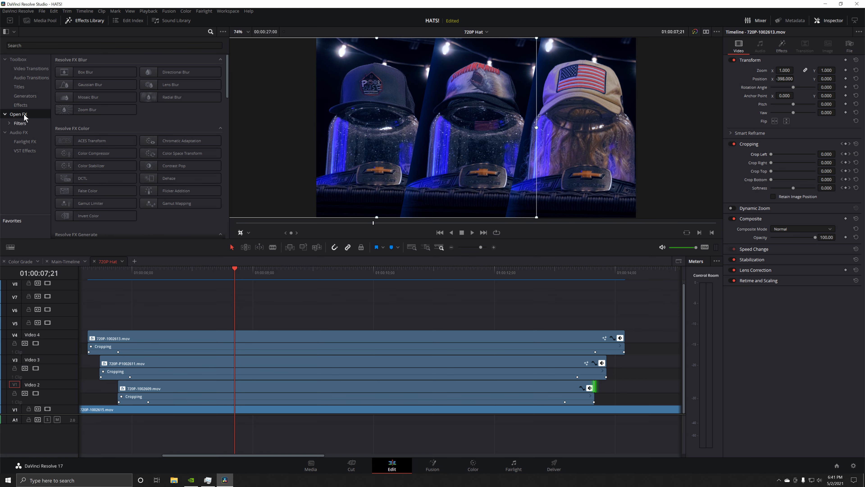
# Add the Clean and Simple Fusion title on V5, starting at 720P-1002609.mov's second crop keyframe and ending with that clip.
pyautogui.click(19, 87)
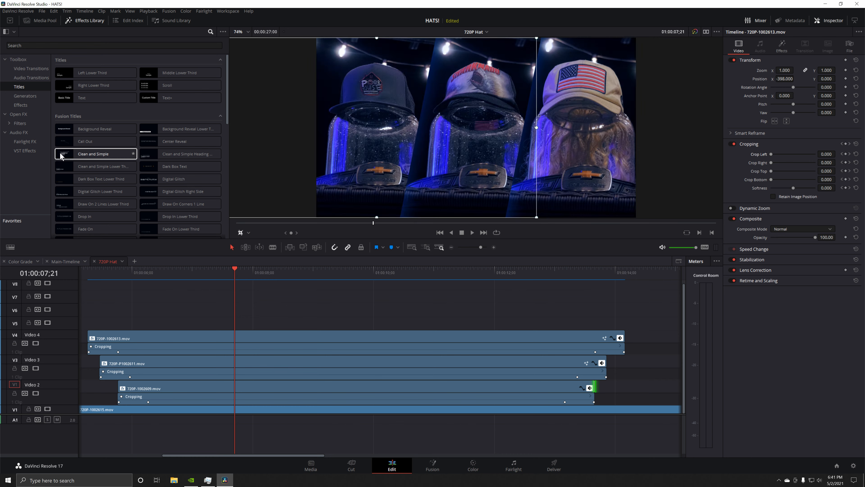
pyautogui.moveTo(93, 152); pyautogui.dragTo(148, 323)
pyautogui.moveTo(495, 324); pyautogui.dragTo(595, 324)
# With the playhead at 01:00:09;14, change the title's big text to "Baller Hats!".
pyautogui.moveTo(242, 266); pyautogui.dragTo(341, 277)
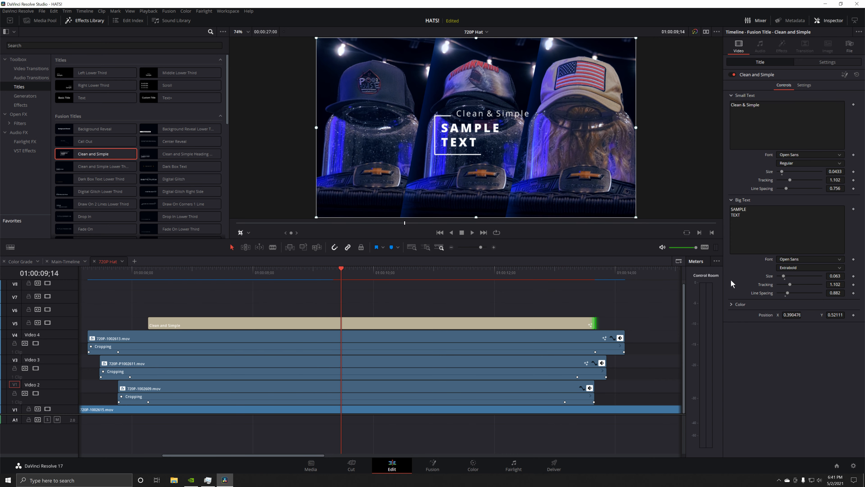
pyautogui.moveTo(753, 226); pyautogui.dragTo(727, 212)
pyautogui.write('B')
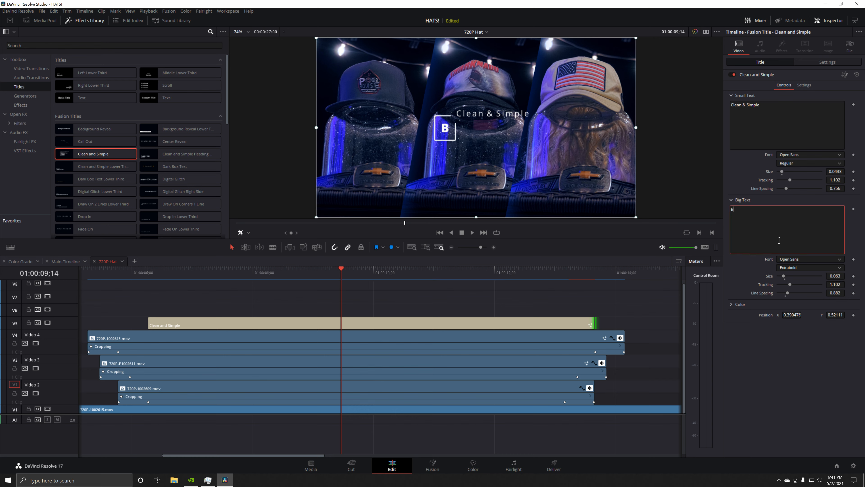
pyautogui.write('aller Hats!')
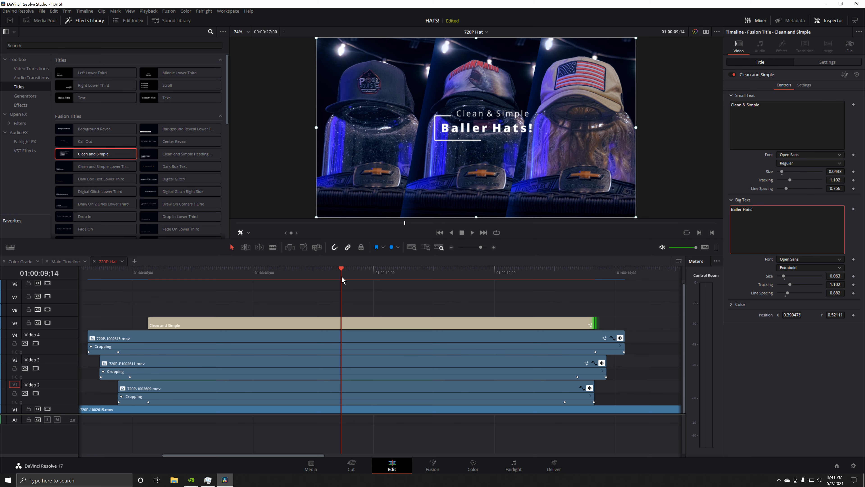
# Play and scrub through the title's opening to review how its text animates over the hats.
pyautogui.click(103, 268)
pyautogui.press('space')
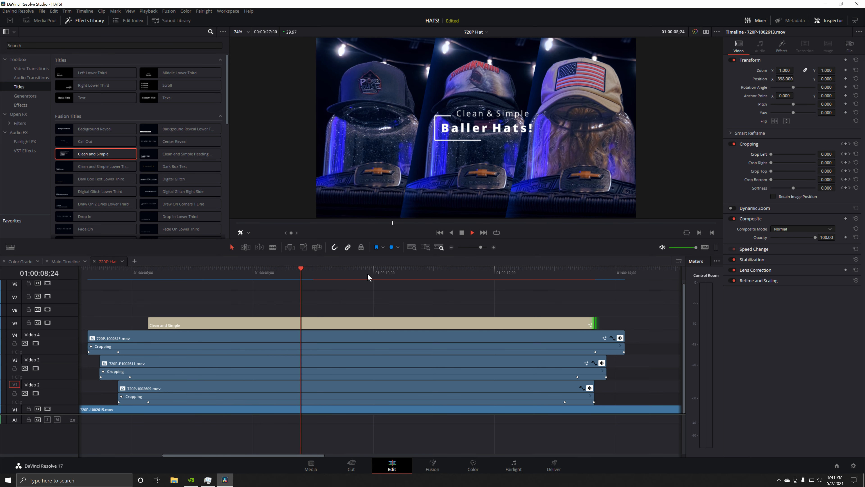
pyautogui.press('space')
pyautogui.moveTo(390, 269); pyautogui.dragTo(293, 269)
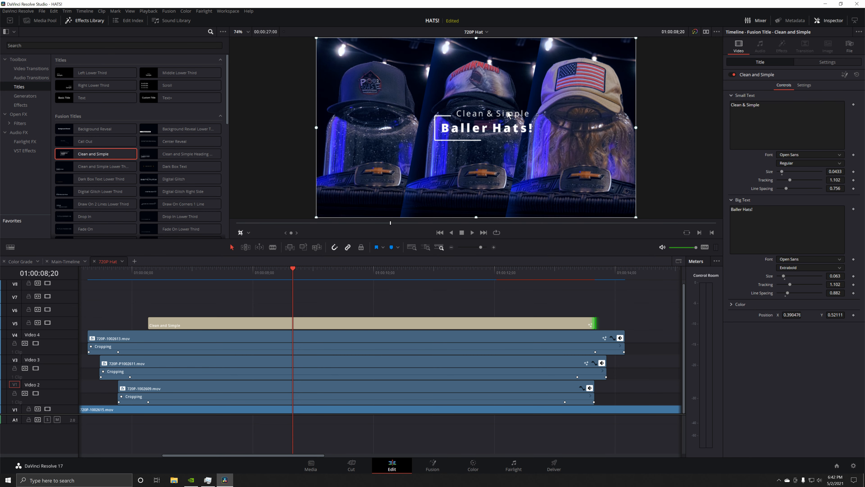
pyautogui.moveTo(293, 270); pyautogui.dragTo(170, 274)
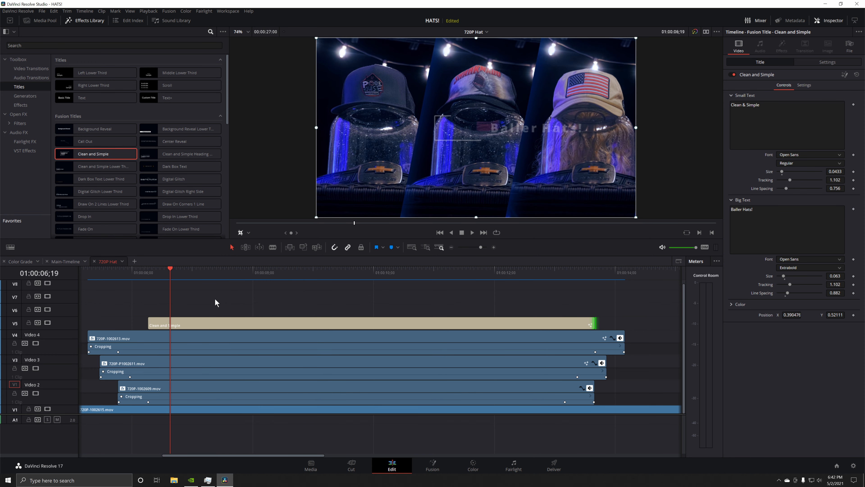
# Move the title up to V6 and place an Adjustment Clip of the same length beneath it on V5.
pyautogui.moveTo(238, 326); pyautogui.dragTo(241, 312)
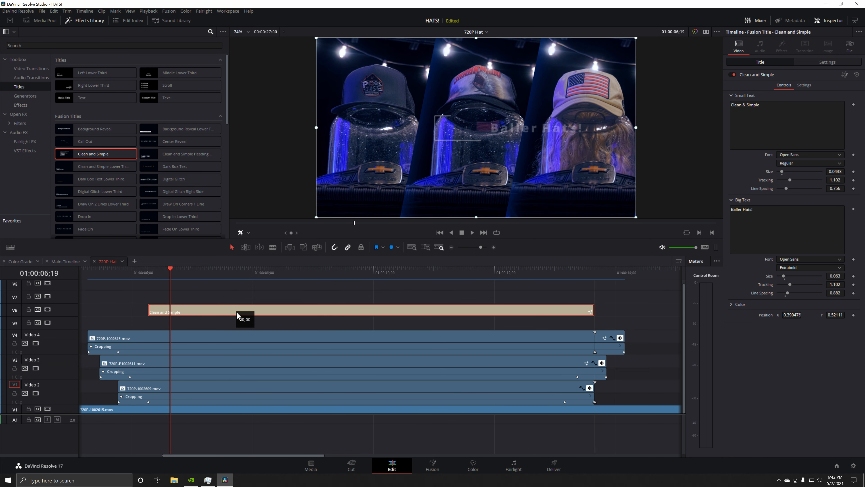
pyautogui.click(23, 105)
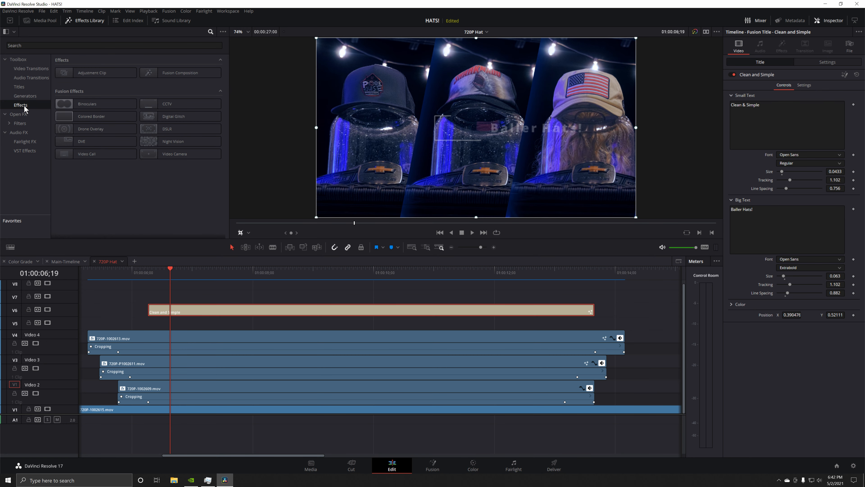
pyautogui.moveTo(81, 79); pyautogui.dragTo(236, 326)
pyautogui.moveTo(448, 333); pyautogui.dragTo(595, 333)
# Play to 01:00:07;12, select the adjustment clip and switch to the Color page.
pyautogui.press('space')
pyautogui.click(238, 328)
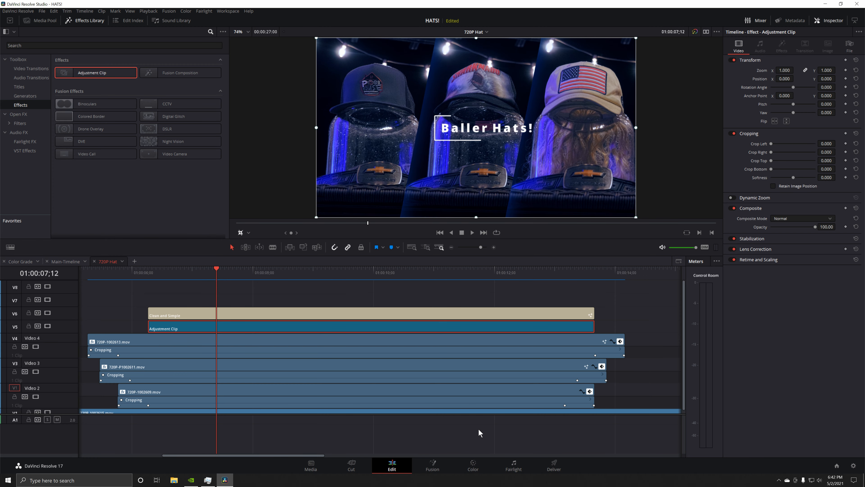
pyautogui.click(477, 469)
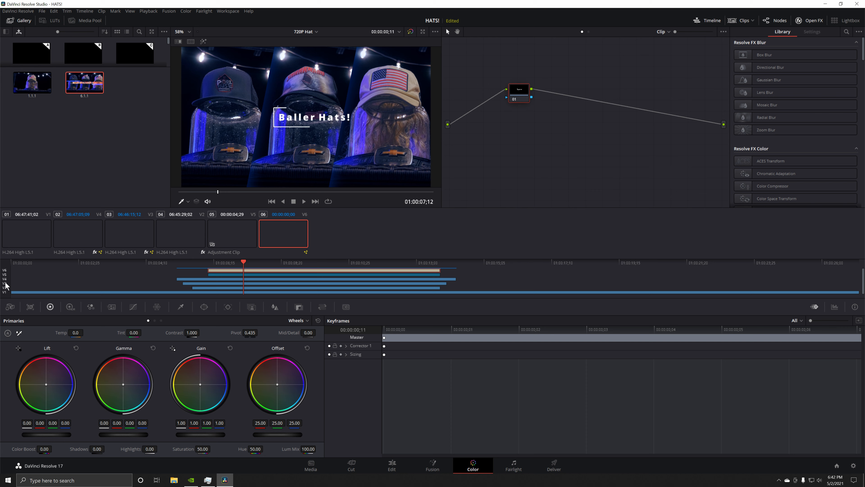
# Select the adjustment clip on V5, play to 01:00:09;12 and push its Lift toward red and its Gain toward magenta-red.
pyautogui.click(219, 276)
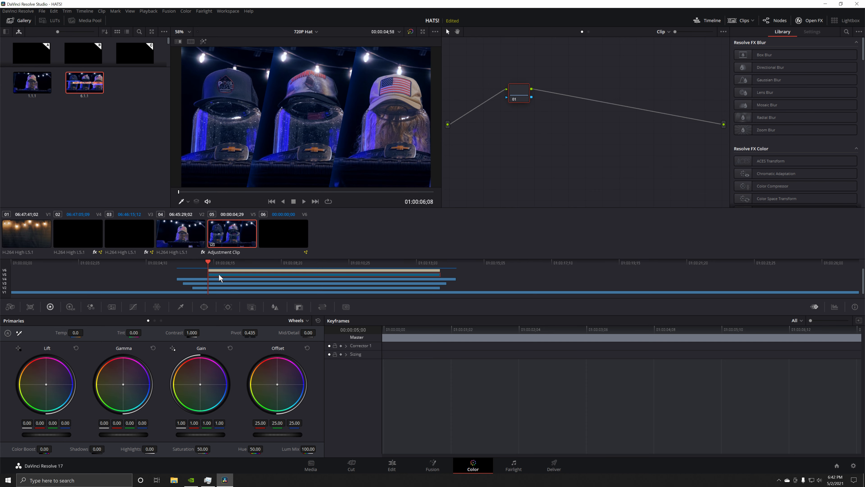
pyautogui.press('space')
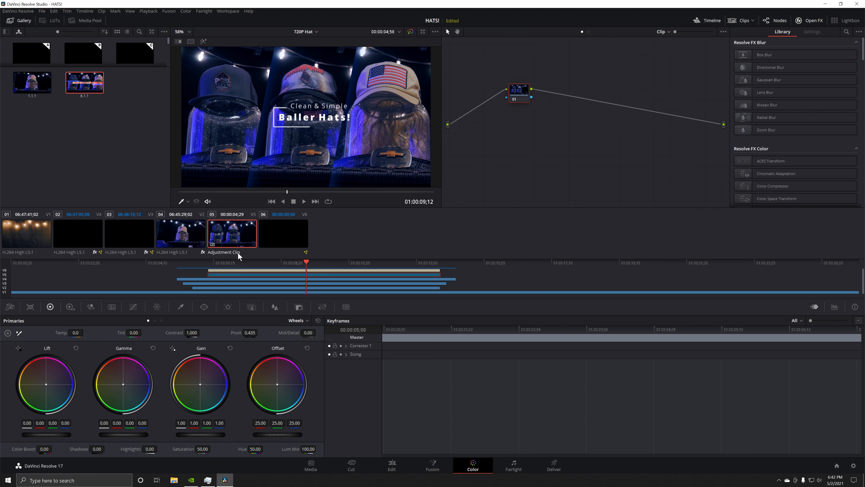
pyautogui.moveTo(524, 98); pyautogui.dragTo(521, 110)
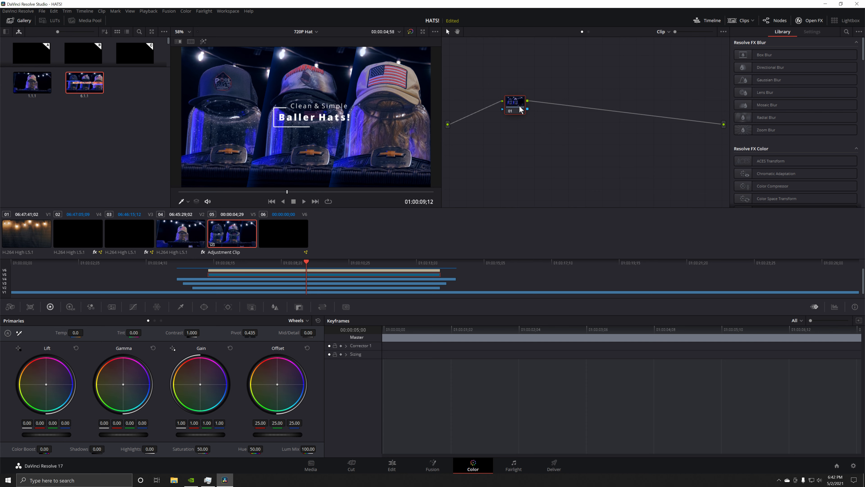
pyautogui.moveTo(48, 389); pyautogui.dragTo(46, 387)
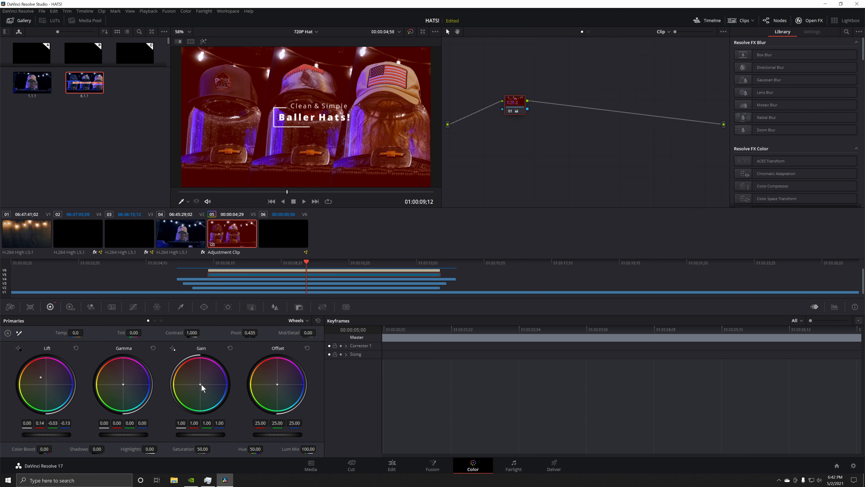
pyautogui.moveTo(200, 384); pyautogui.dragTo(204, 379)
# Raise the adjustment clip's contrast by setting the master Lift to about -0.14, Gamma to 0.13 and Gain to 1.64.
pyautogui.moveTo(51, 435); pyautogui.dragTo(41, 435)
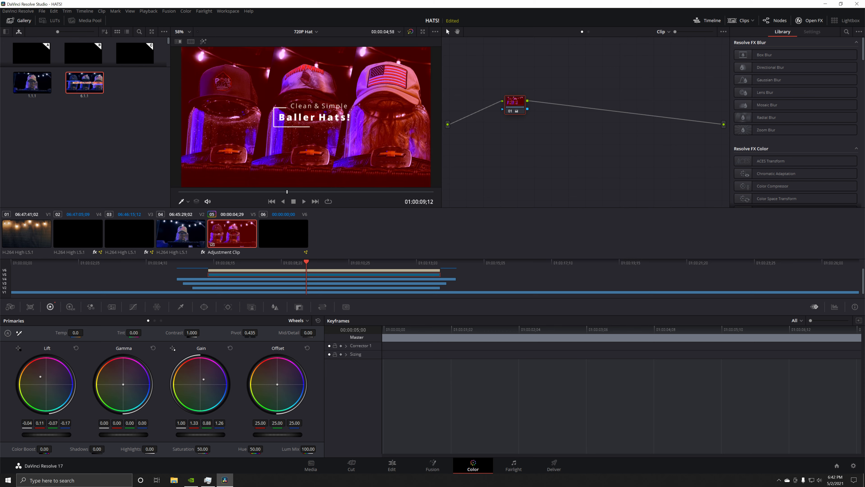
pyautogui.moveTo(201, 435); pyautogui.dragTo(211, 435)
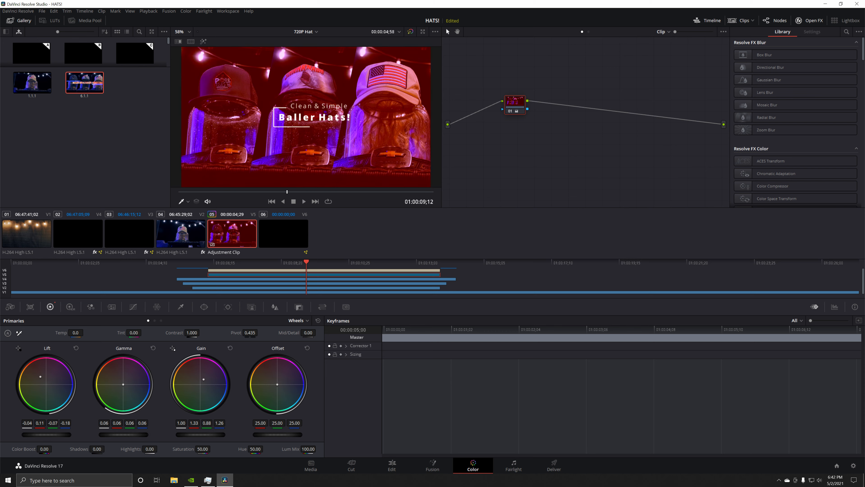
pyautogui.moveTo(124, 435); pyautogui.dragTo(132, 434)
pyautogui.moveTo(54, 436); pyautogui.dragTo(44, 435)
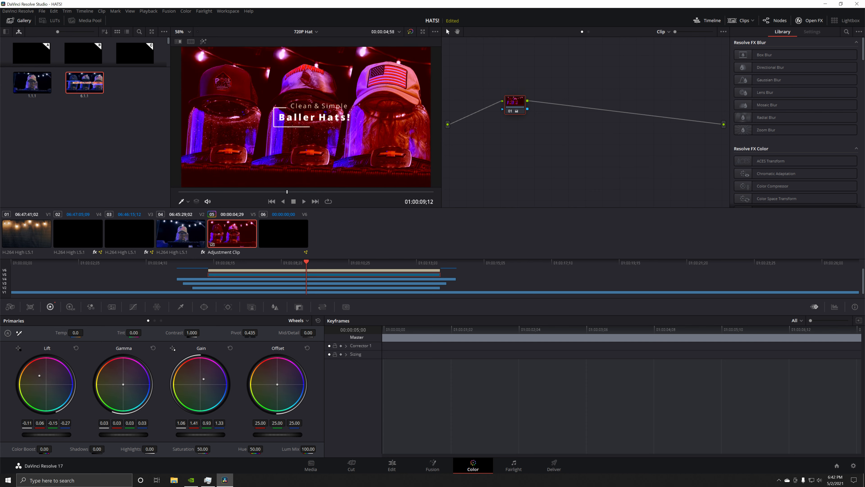
pyautogui.moveTo(185, 436)
pyautogui.mouseDown()
pyautogui.moveTo(238, 435)
pyautogui.moveTo(184, 436)
pyautogui.mouseUp()
pyautogui.moveTo(47, 435); pyautogui.dragTo(42, 435)
pyautogui.moveTo(125, 437); pyautogui.dragTo(133, 437)
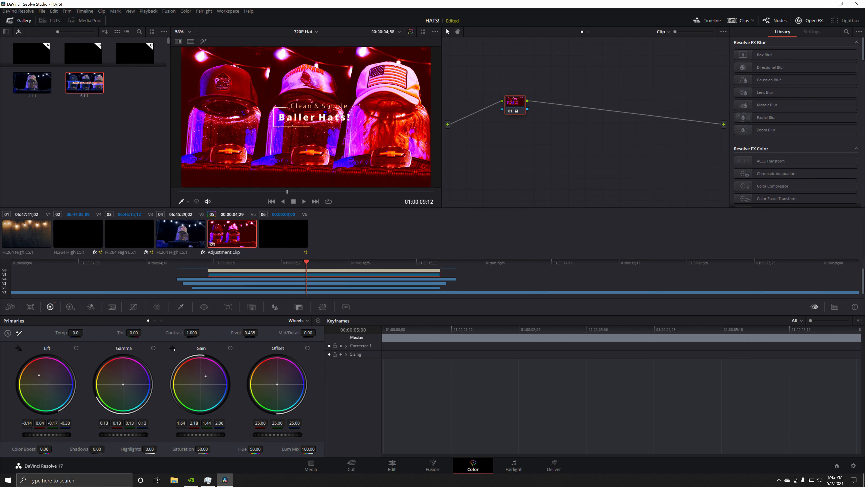
# Shape the adjustment clip's custom curve into a contrast curve with raised highlights and slightly lowered shadows and midtones.
pyautogui.click(134, 308)
pyautogui.click(30, 436)
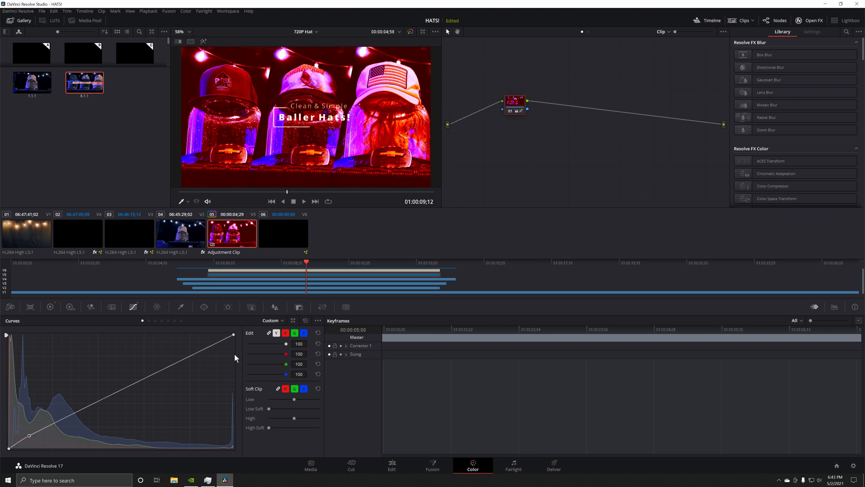
pyautogui.click(202, 351)
pyautogui.moveTo(205, 356); pyautogui.dragTo(168, 375)
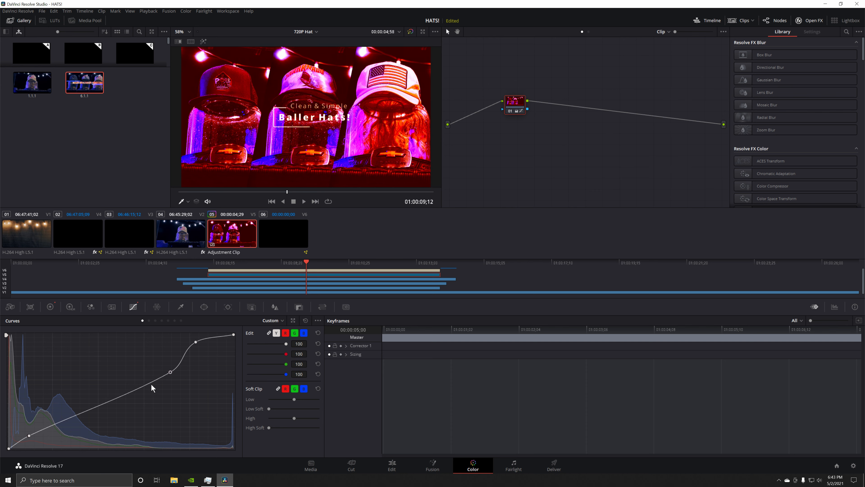
pyautogui.moveTo(98, 407); pyautogui.dragTo(71, 423)
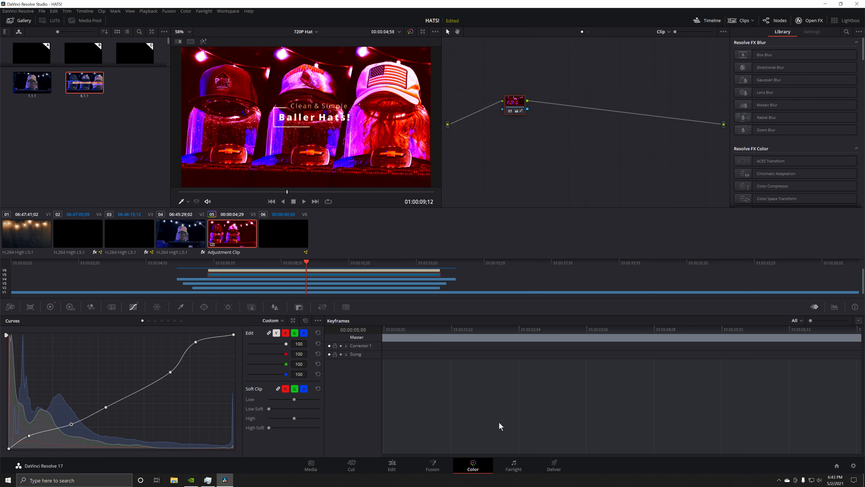
# On the Edit page, crop the adjustment clip in the viewer to a horizontal band behind the title, about 286 from top and bottom.
pyautogui.click(392, 465)
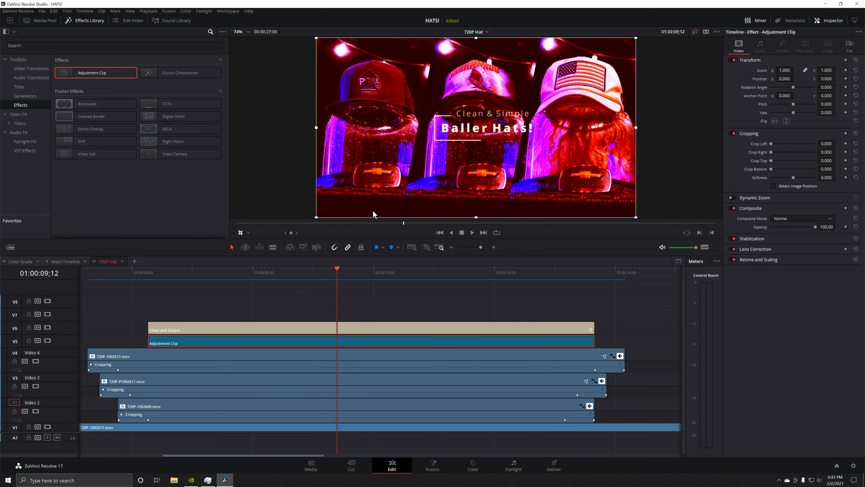
pyautogui.click(242, 235)
pyautogui.click(251, 254)
pyautogui.moveTo(476, 218); pyautogui.dragTo(480, 144)
pyautogui.moveTo(478, 40); pyautogui.dragTo(480, 111)
pyautogui.moveTo(476, 147)
pyautogui.mouseDown()
pyautogui.moveTo(477, 131)
pyautogui.moveTo(475, 150)
pyautogui.mouseUp()
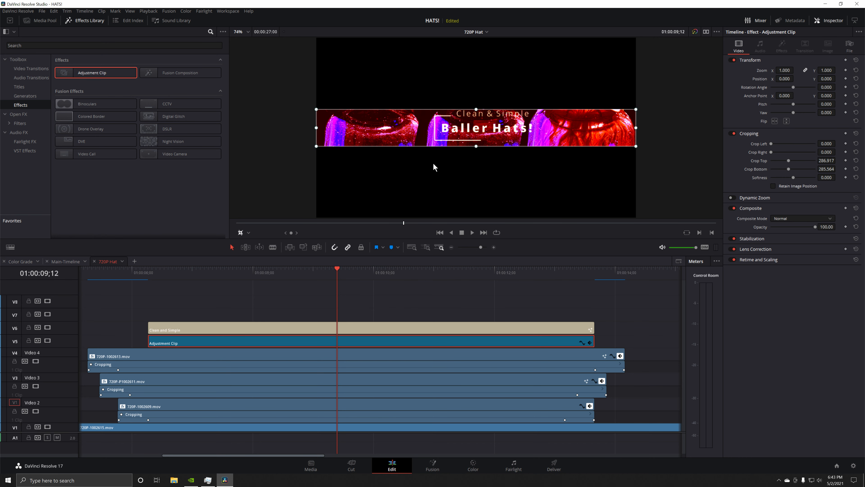
# Fine-tune the adjustment clip's band around the title to Crop Top 278.797 and Crop Bottom 293.684.
pyautogui.click(201, 331)
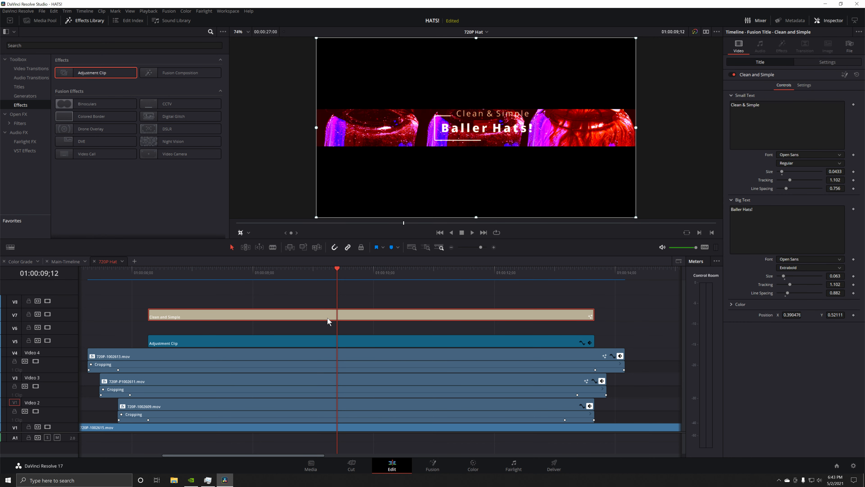
pyautogui.click(244, 340)
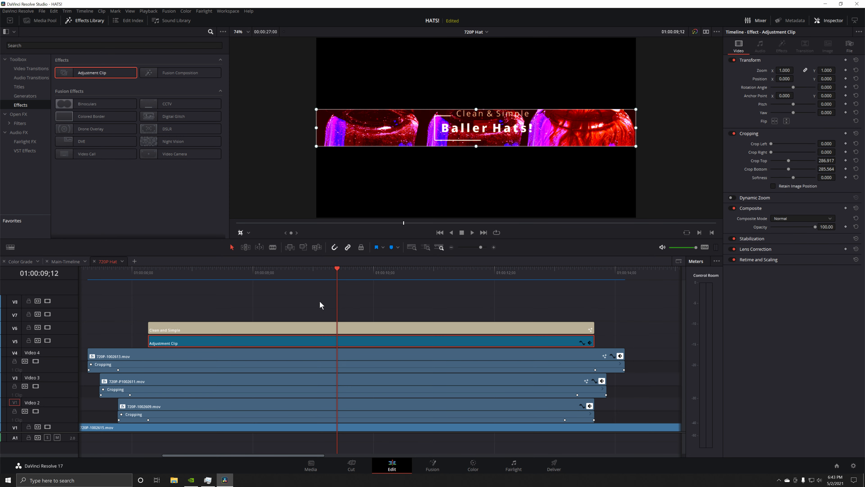
pyautogui.moveTo(478, 147); pyautogui.dragTo(478, 146)
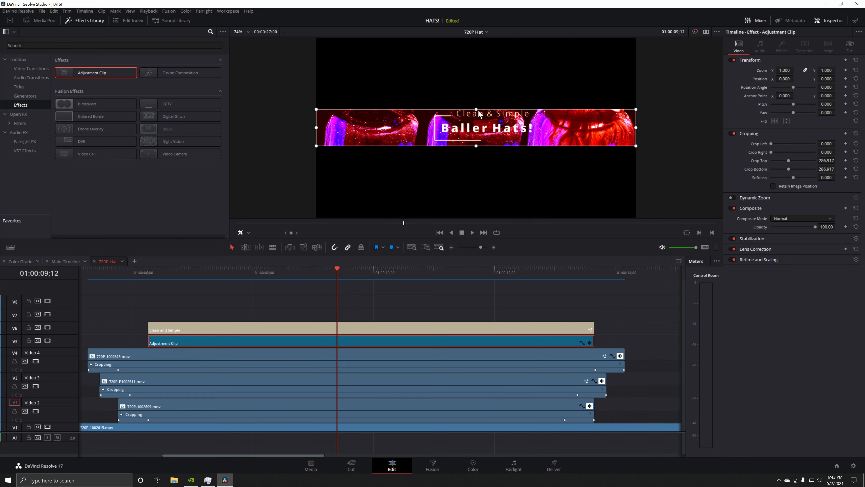
pyautogui.moveTo(478, 110); pyautogui.dragTo(480, 108)
pyautogui.moveTo(476, 147); pyautogui.dragTo(477, 144)
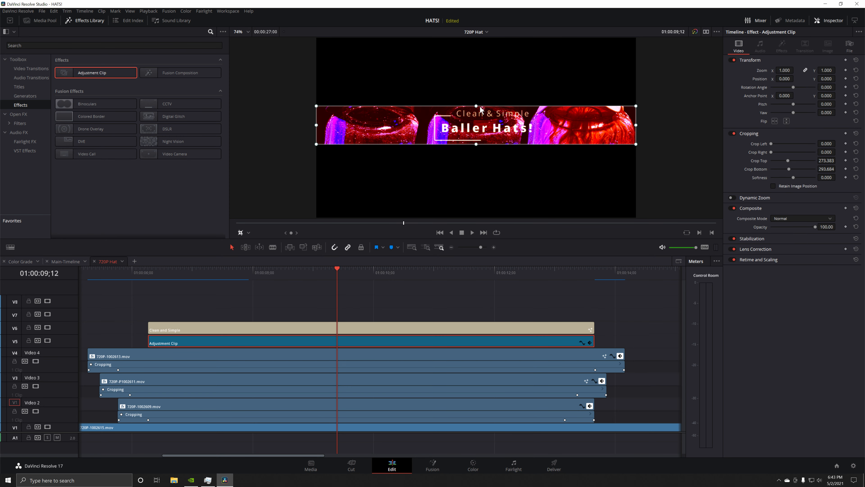
pyautogui.moveTo(478, 107); pyautogui.dragTo(477, 109)
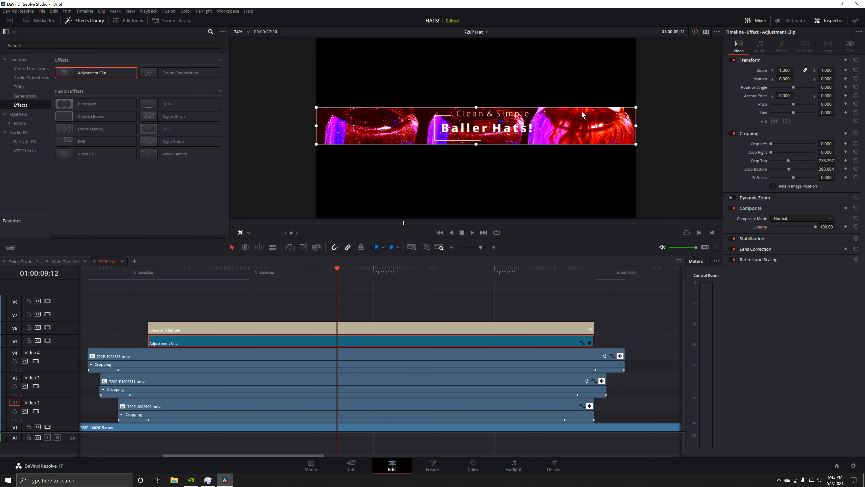
# Move the playhead to 01:00:07;25 and set the adjustment clip's Composite Mode to Add.
pyautogui.moveTo(326, 285); pyautogui.dragTo(243, 284)
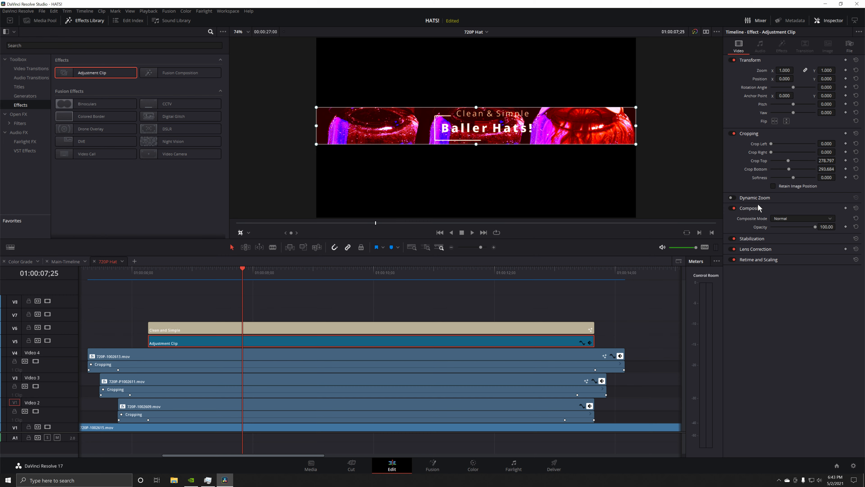
pyautogui.click(782, 220)
pyautogui.click(785, 236)
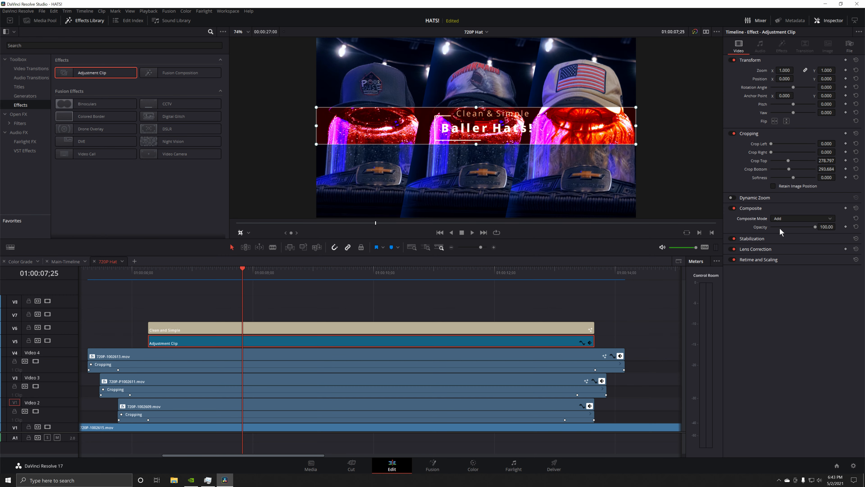
# Add a Cropping keyframe to the adjustment clip at 01:00:07;10 and show its keyframes in the timeline.
pyautogui.moveTo(231, 305); pyautogui.dragTo(214, 316)
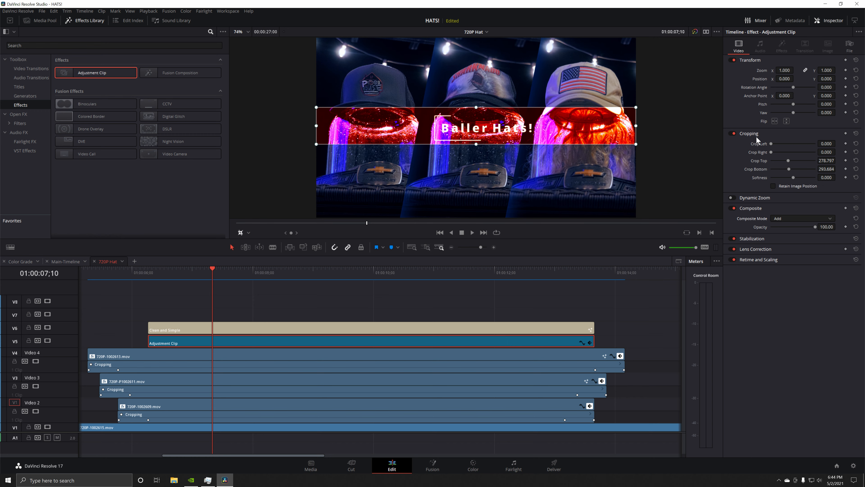
pyautogui.click(846, 133)
pyautogui.click(589, 342)
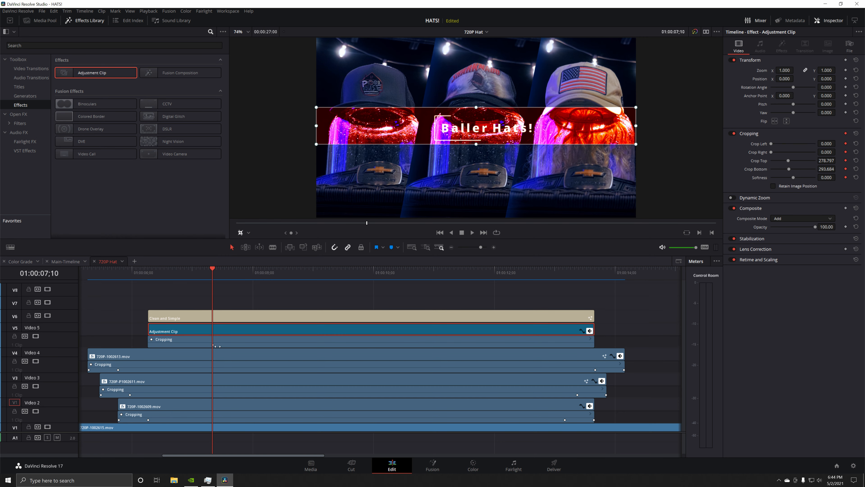
# At the clip's start, 01:00:06;08, close the band horizontally to the center with Crop Left about 650 and Crop Right about 624.
pyautogui.moveTo(217, 277); pyautogui.dragTo(149, 281)
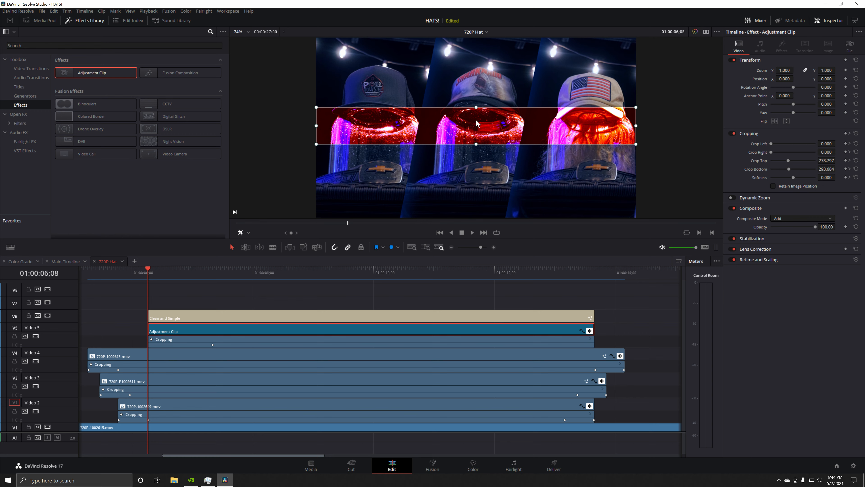
pyautogui.moveTo(638, 130); pyautogui.dragTo(481, 129)
pyautogui.moveTo(317, 127); pyautogui.dragTo(481, 127)
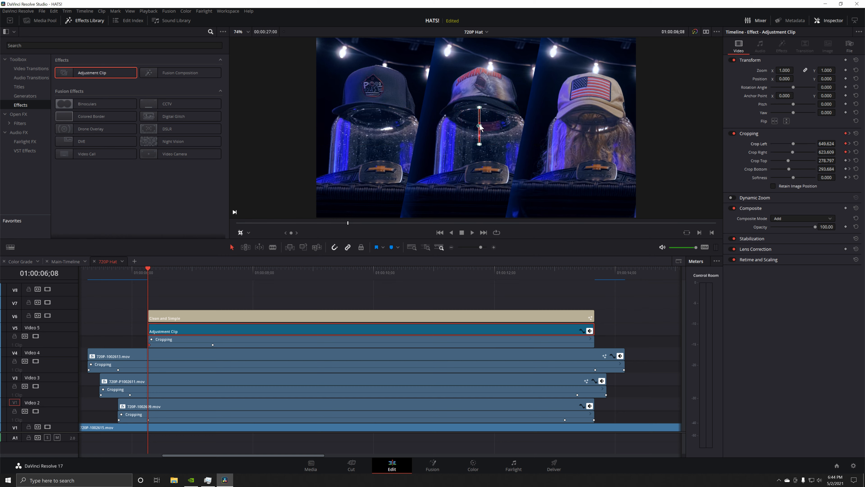
# Preview the band's opening wipe, move its second Cropping keyframe earlier to speed it up, and play it again.
pyautogui.press('space')
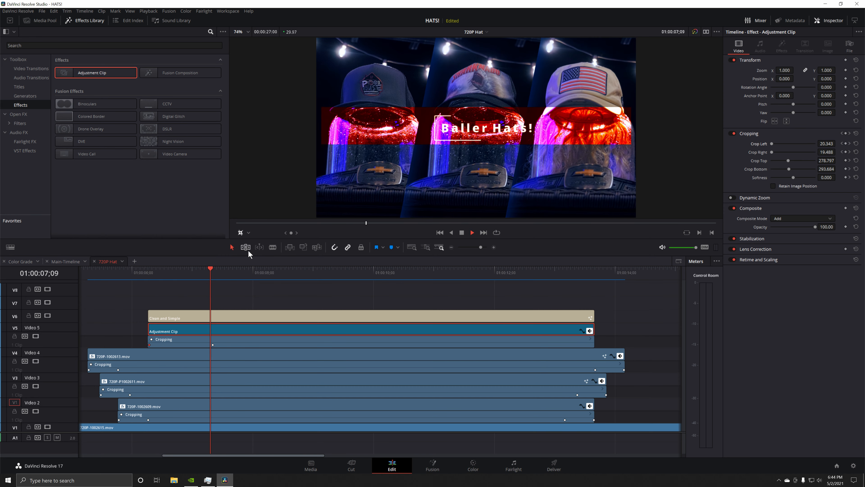
pyautogui.press('space')
pyautogui.moveTo(213, 345); pyautogui.dragTo(185, 345)
pyautogui.click(152, 282)
pyautogui.press('space')
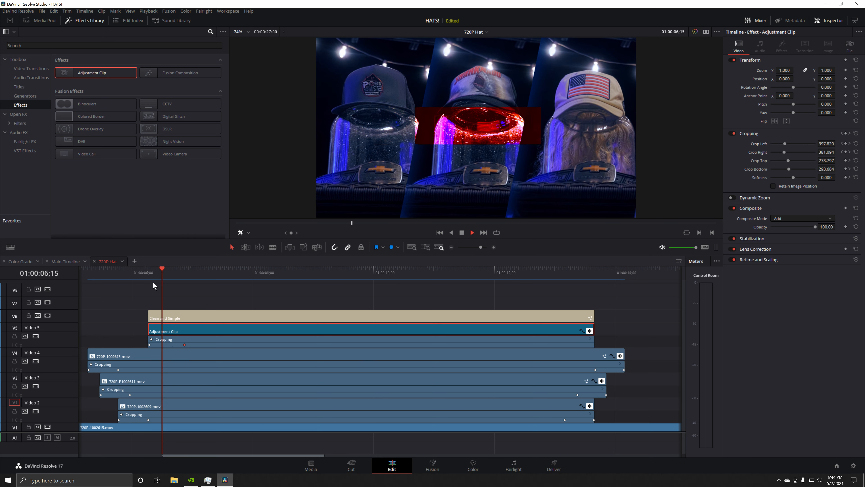
# Add a Cropping keyframe at 01:00:12;29 and another that closes the band vertically at the adjustment clip's end.
pyautogui.click(354, 283)
pyautogui.moveTo(381, 287); pyautogui.dragTo(555, 278)
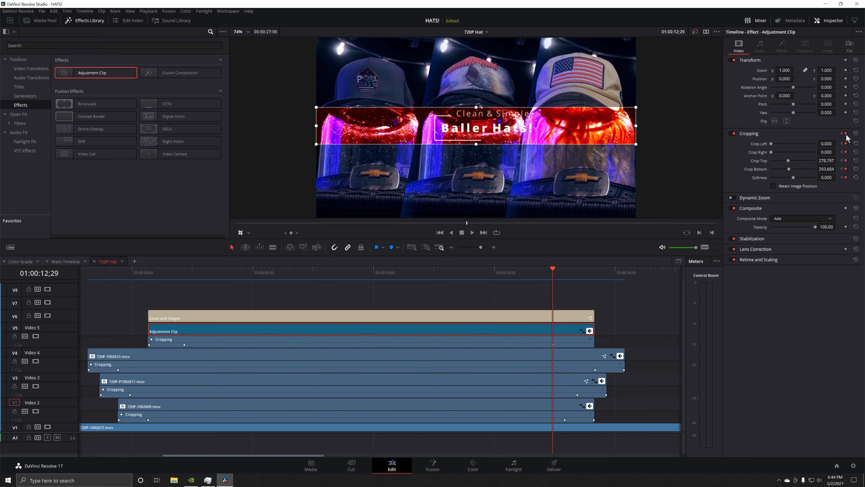
pyautogui.moveTo(555, 269); pyautogui.dragTo(585, 269)
pyautogui.moveTo(475, 144); pyautogui.dragTo(478, 126)
pyautogui.moveTo(586, 346); pyautogui.dragTo(595, 346)
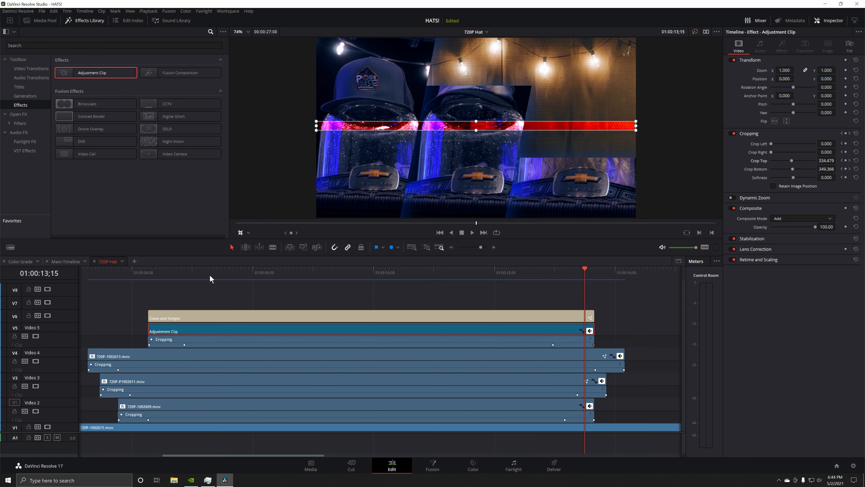
# Play the title sequence from just before the first hat wipe and skip to 01:00:12;16 to review the band animation.
pyautogui.press('Home')
pyautogui.click(389, 274)
pyautogui.press('space')
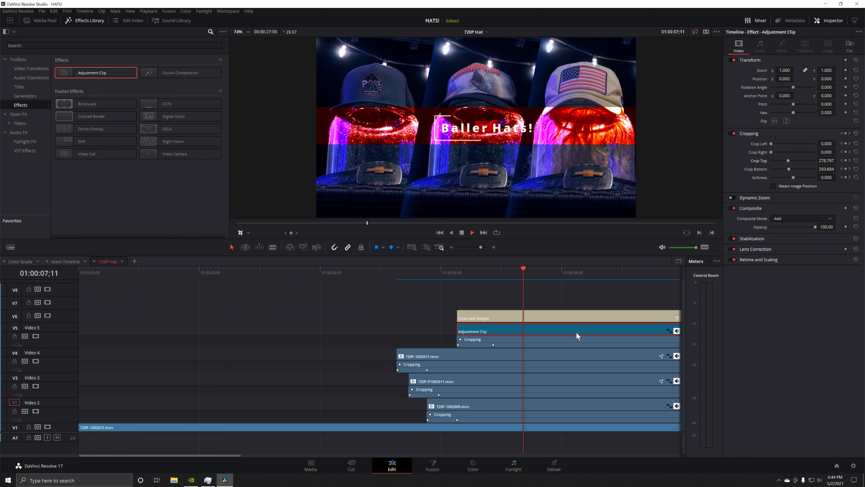
pyautogui.press('space')
pyautogui.moveTo(605, 318); pyautogui.dragTo(364, 313)
pyautogui.moveTo(322, 277); pyautogui.dragTo(147, 290)
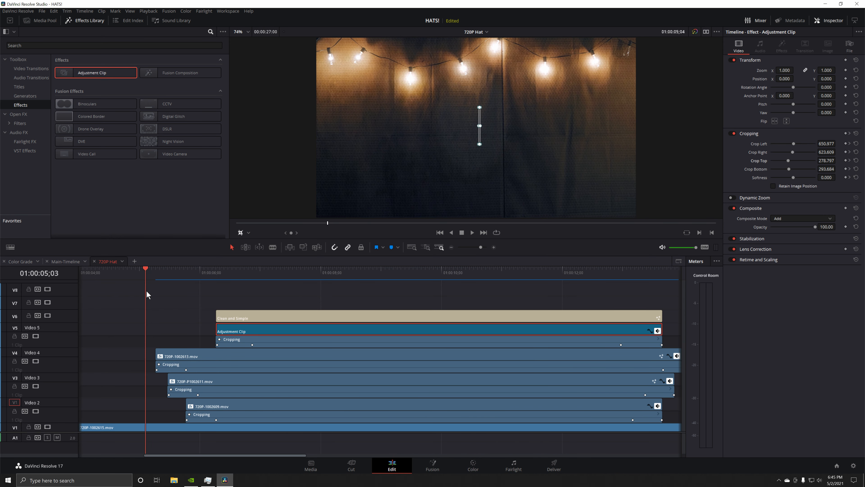
pyautogui.press('space')
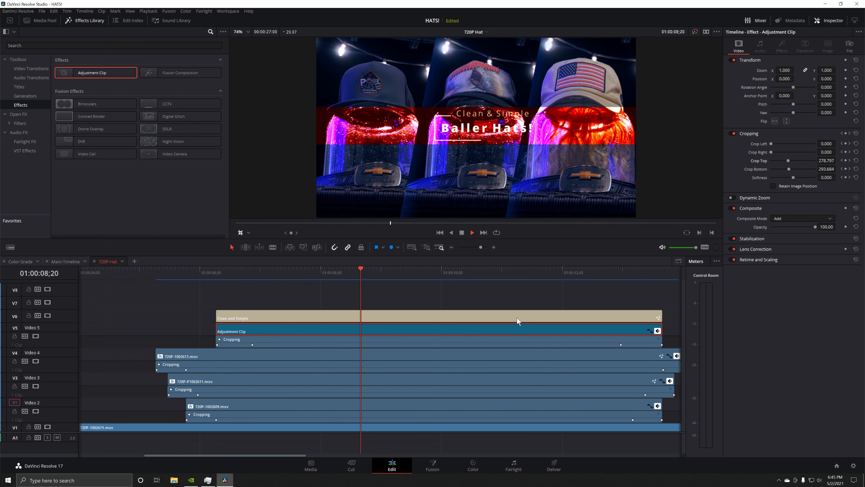
pyautogui.click(595, 277)
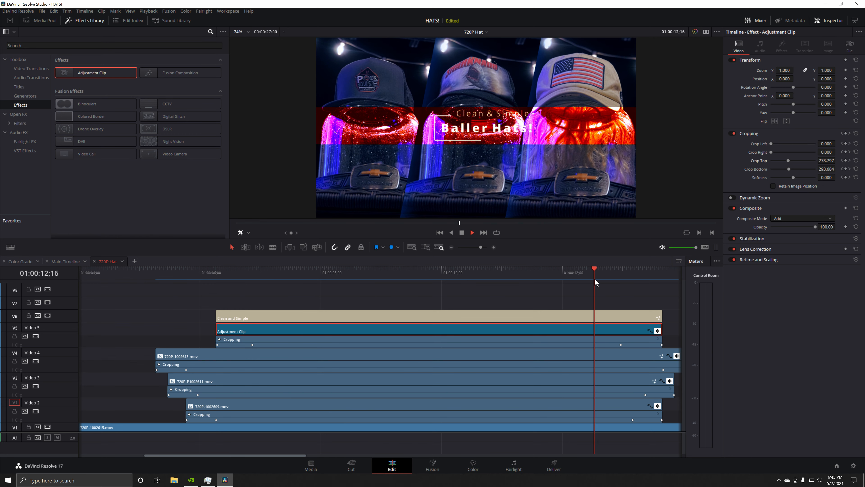